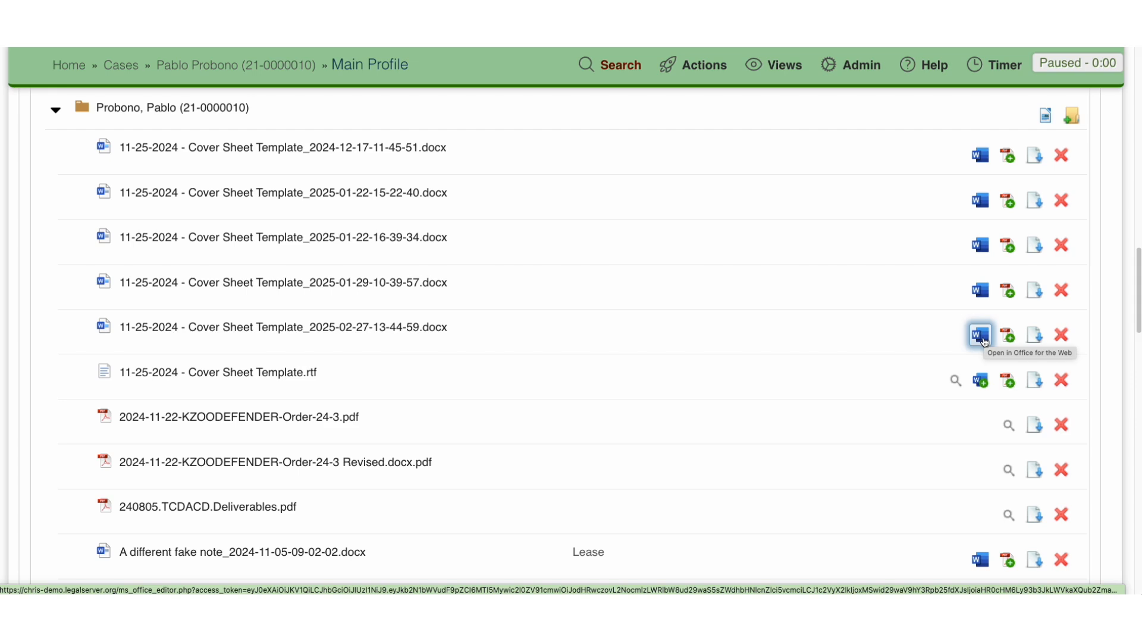
left_click(980, 336)
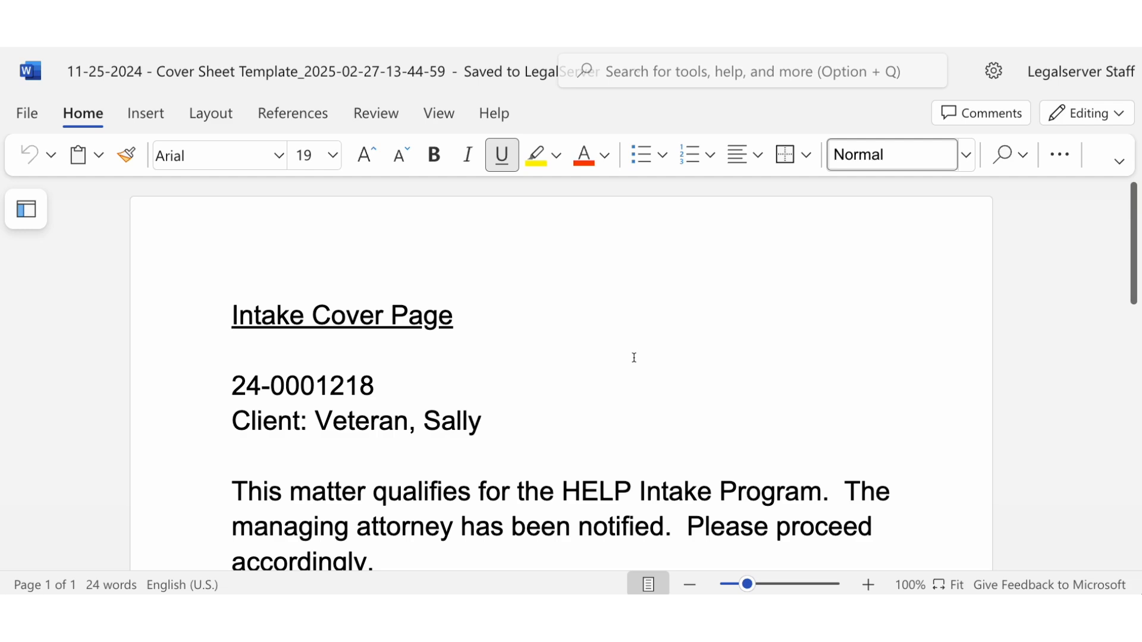
scroll(634, 357, "down", 1)
scroll(632, 355, "down", 3)
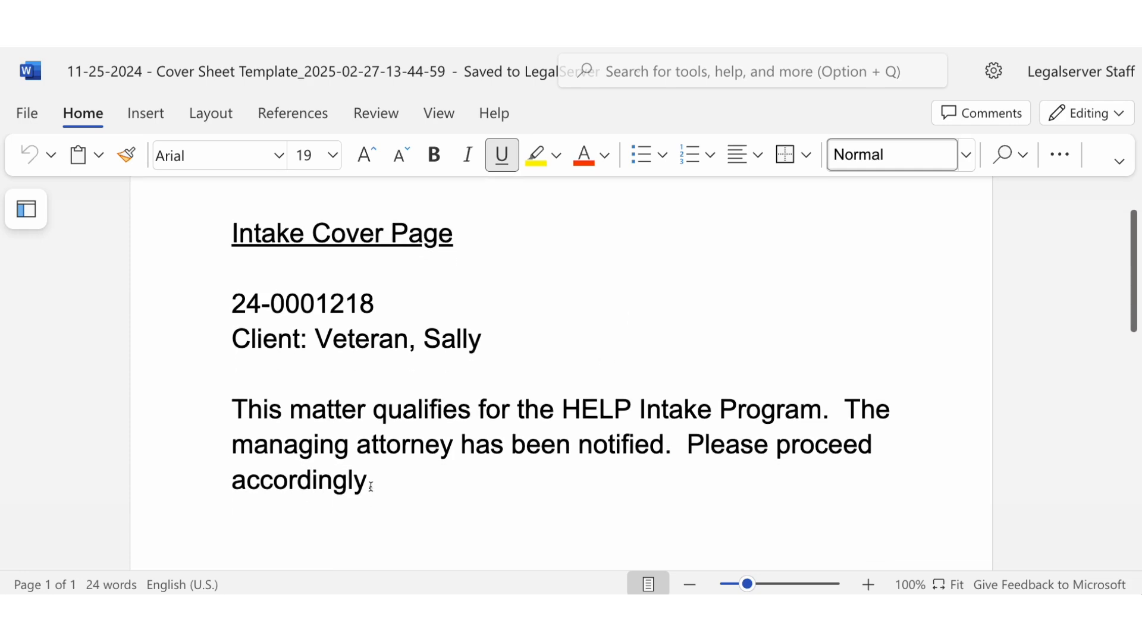
left_click(371, 482)
type("I am editing i")
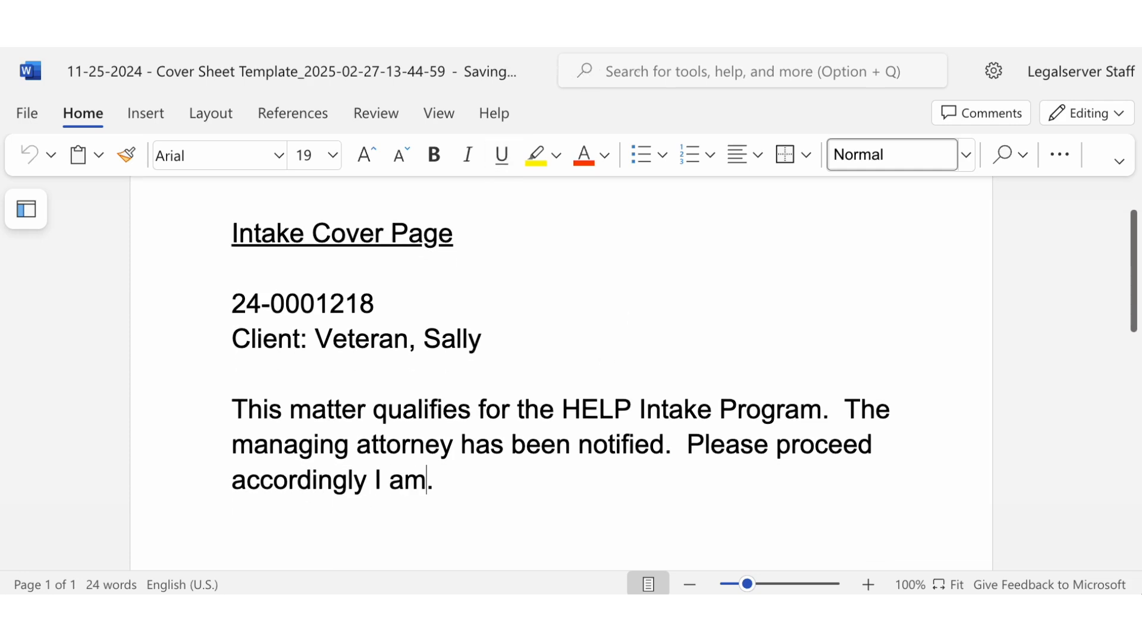
type("n real time")
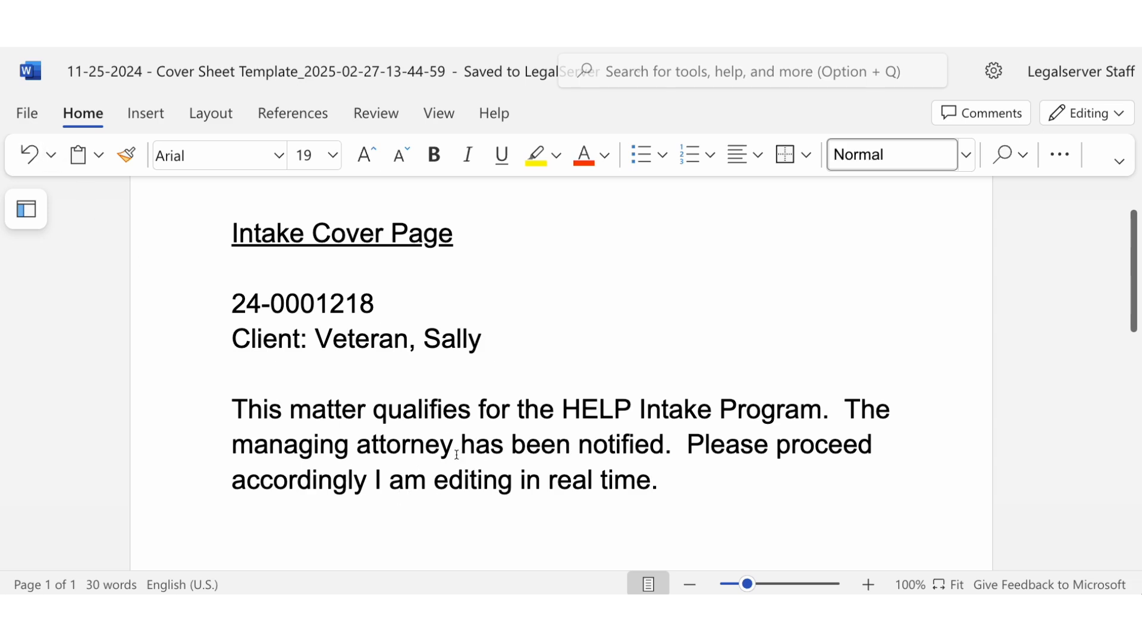
Step: Return to the case's main profile and examine the SharePoint Documents list alongside the case's own document folder
left_click(444, 24)
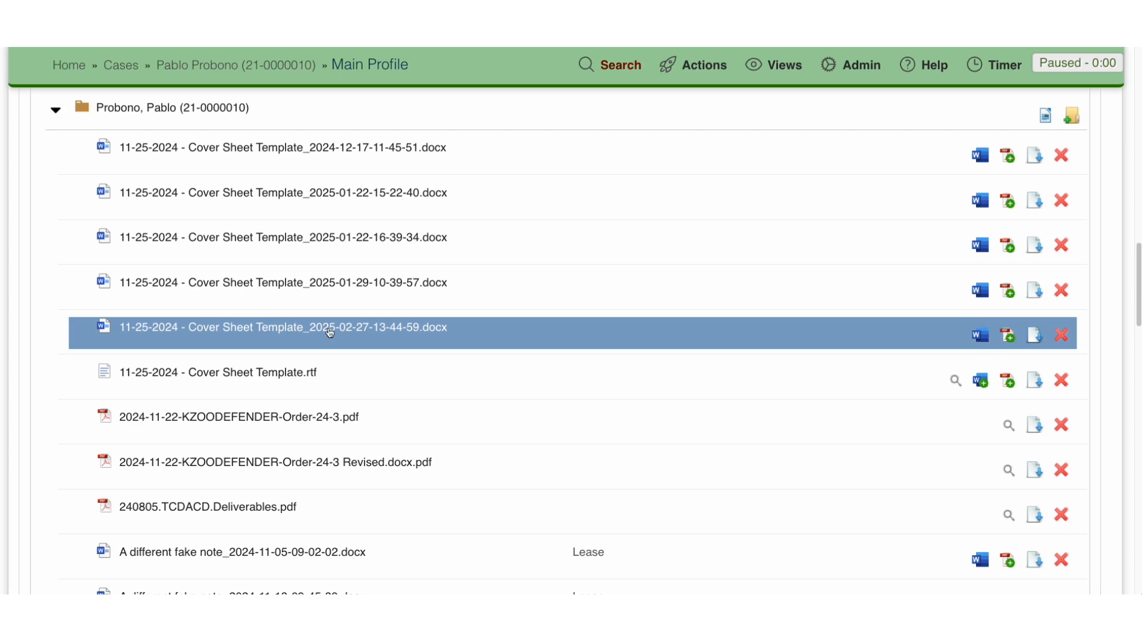
left_click(375, 328)
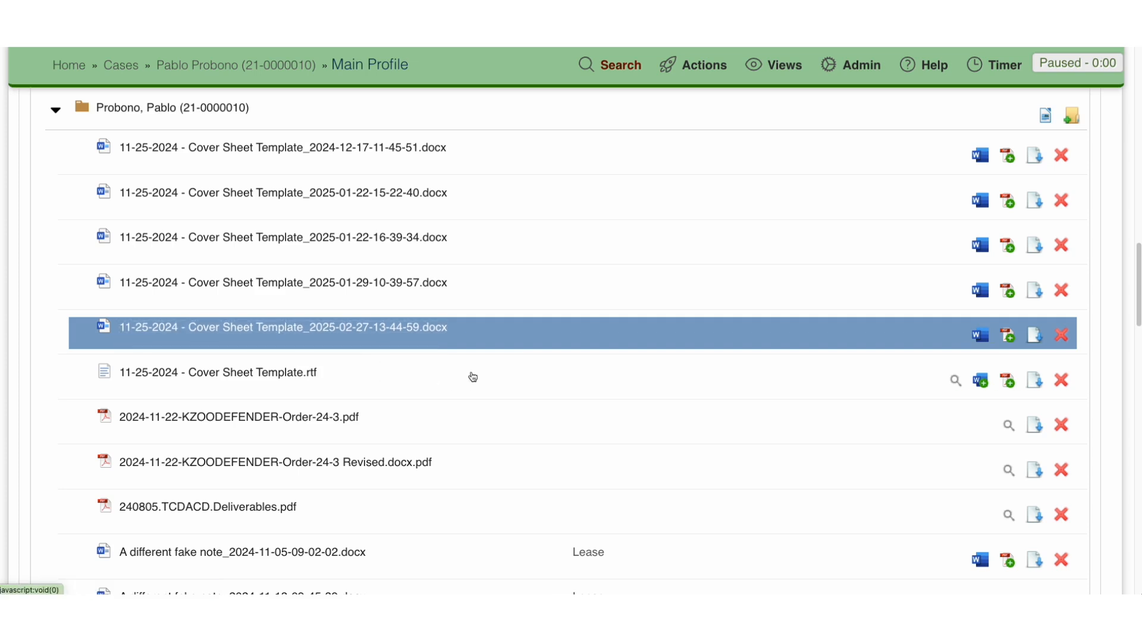
scroll(473, 376, "up", 1)
scroll(473, 376, "up", 6)
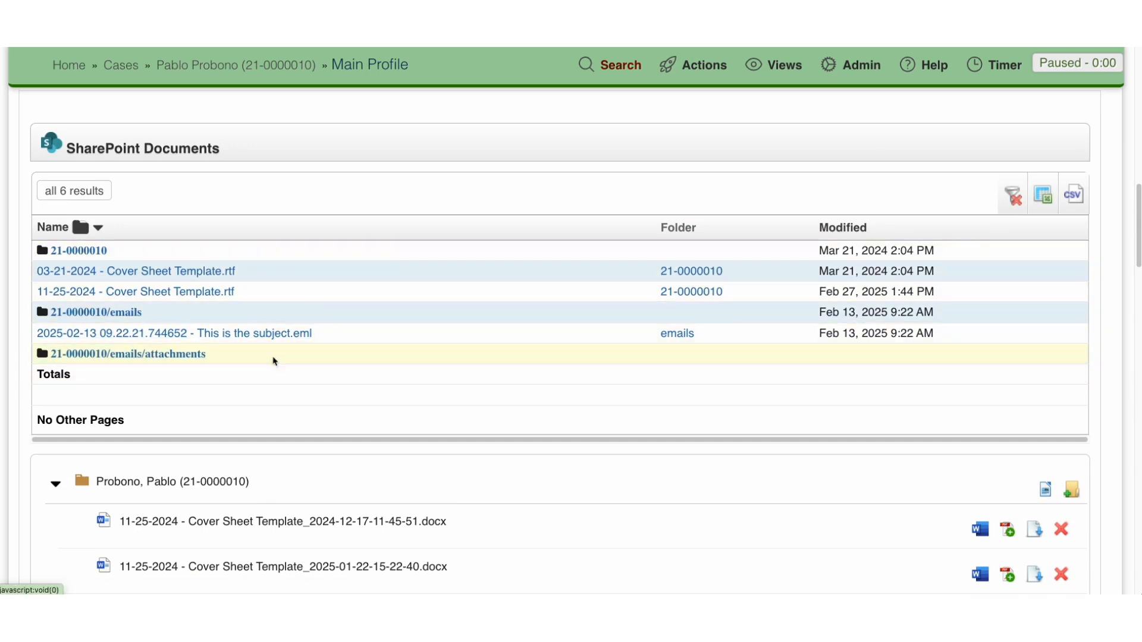
scroll(292, 376, "down", 1)
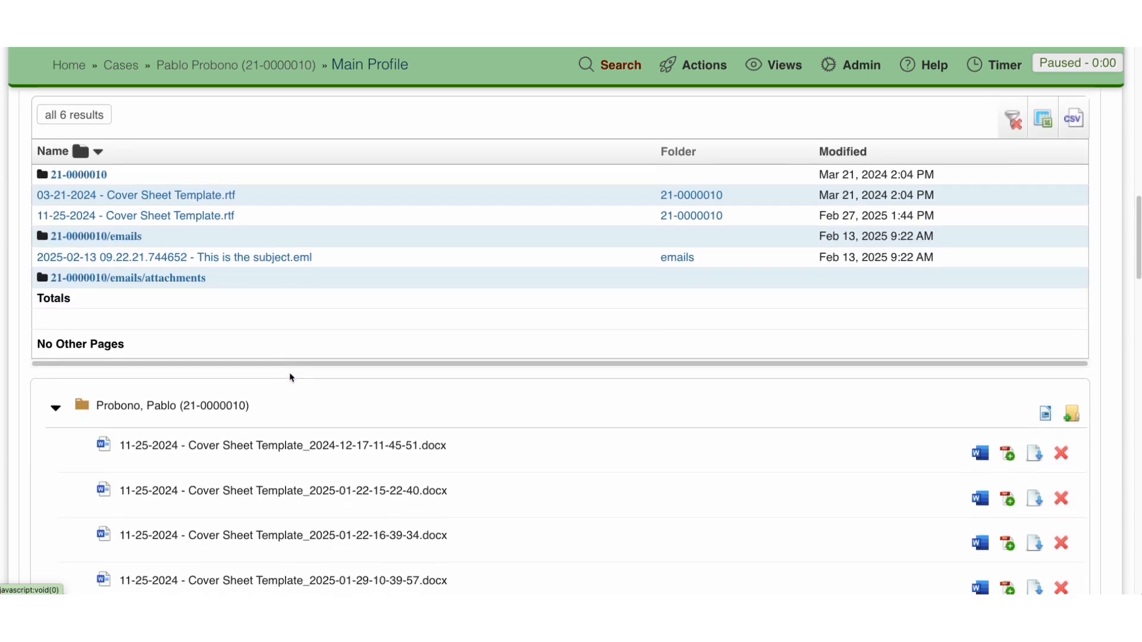
scroll(291, 376, "down", 1)
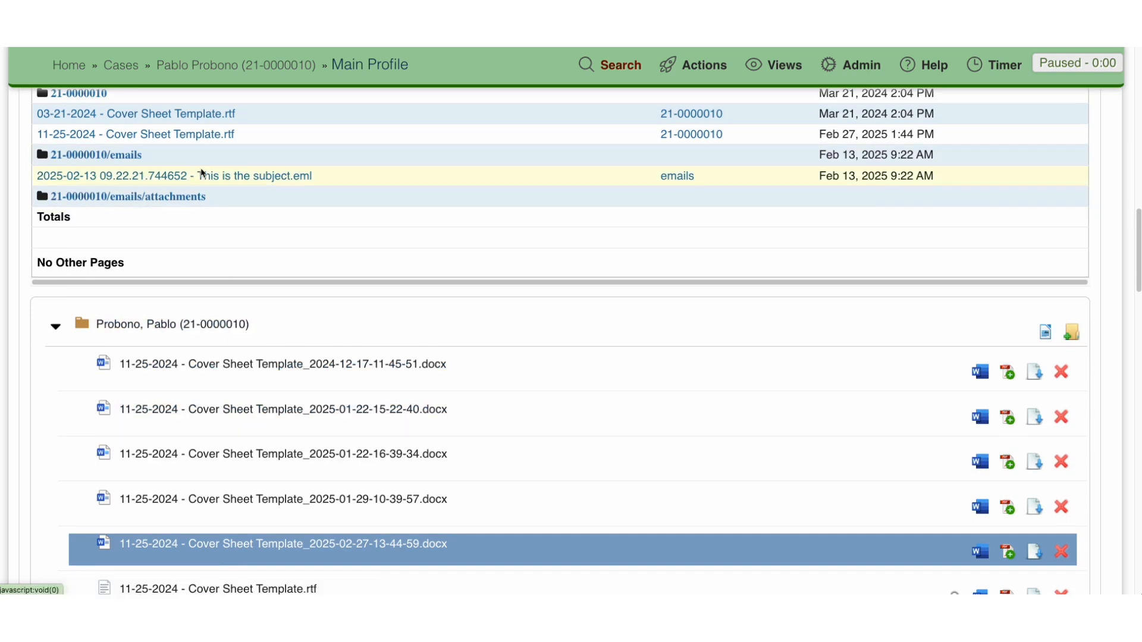
scroll(200, 173, "up", 1)
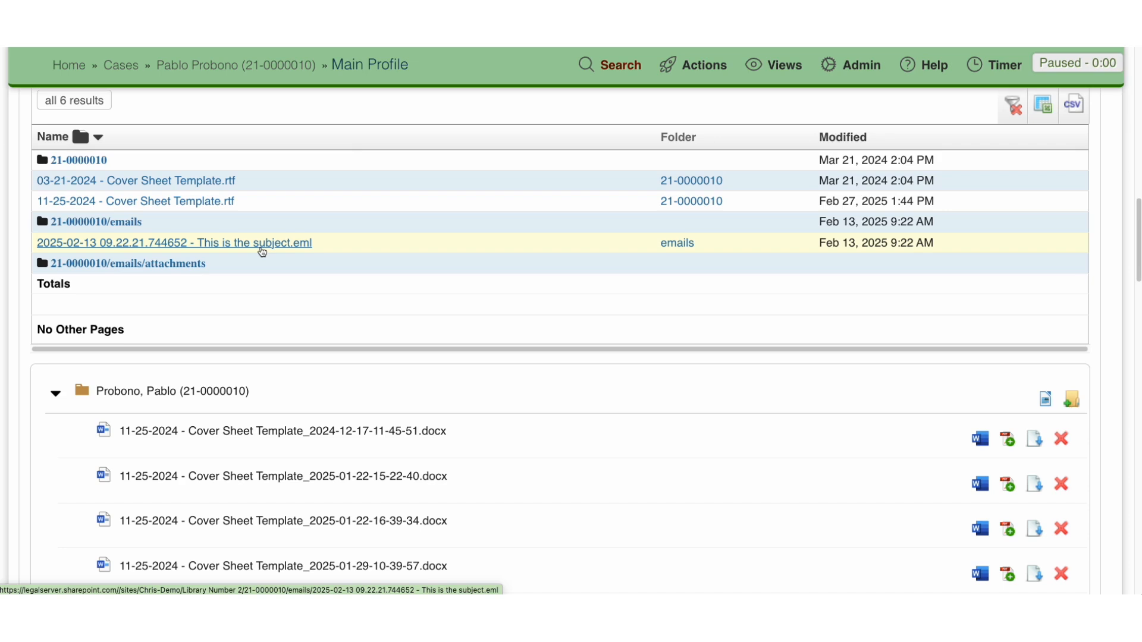
scroll(278, 339, "down", 3)
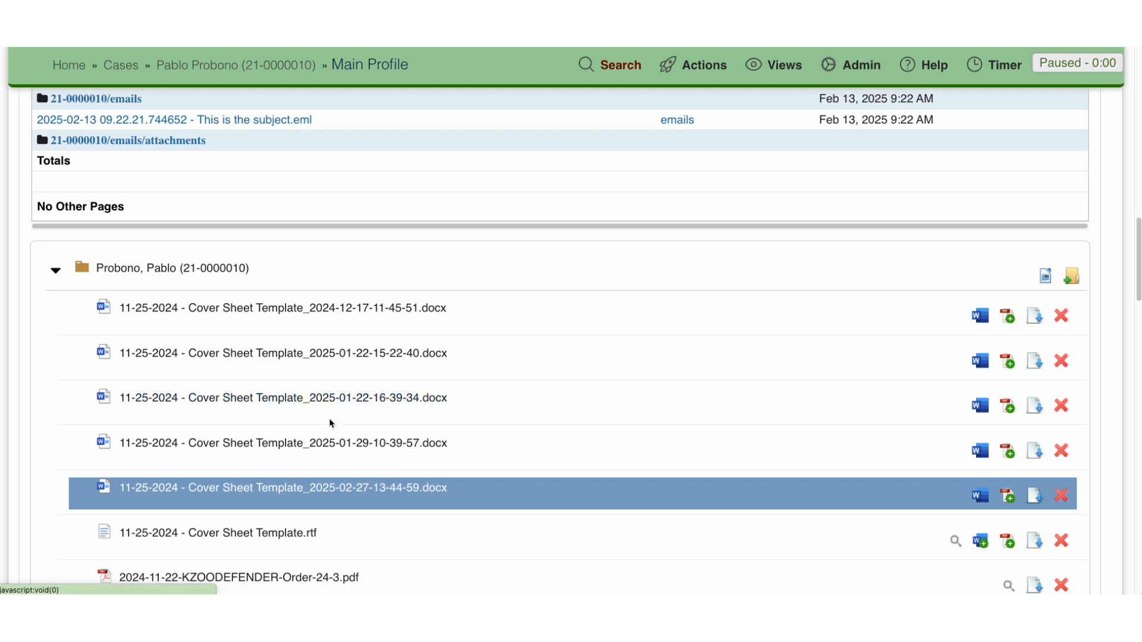
Step: Search the admin options for "document" and open Document Settings
scroll(404, 440, "up", 20)
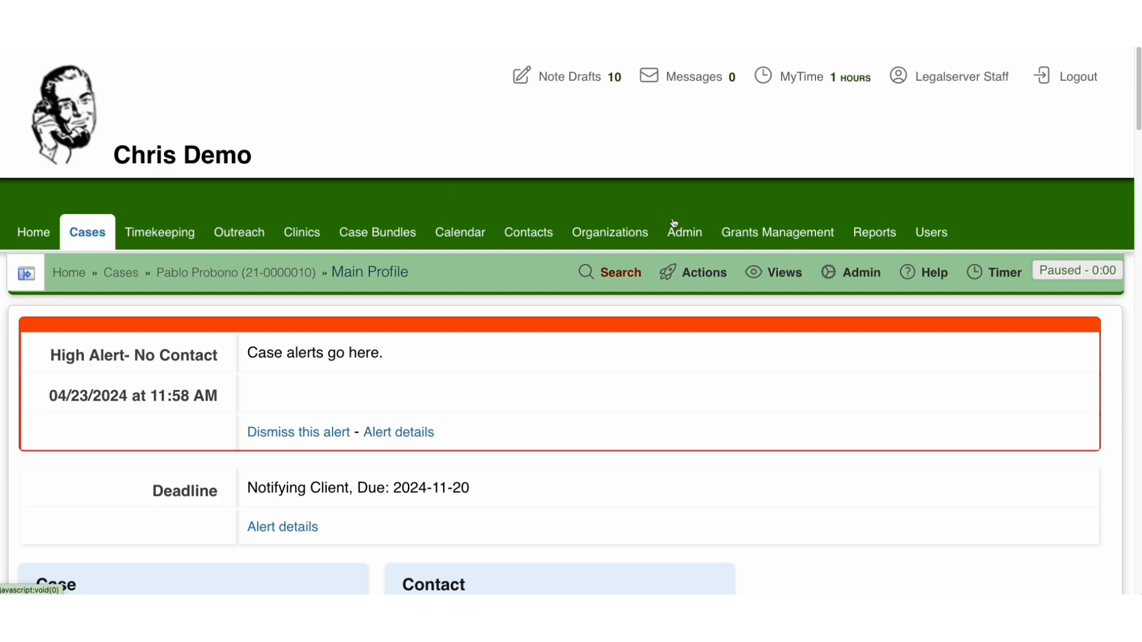
left_click(683, 235)
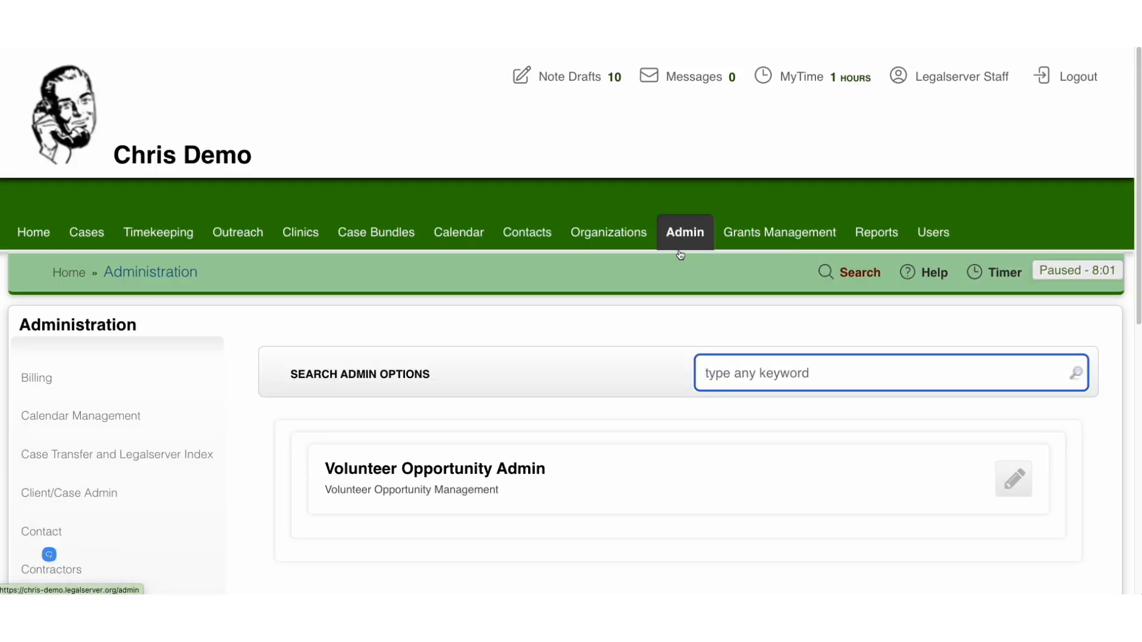
type("document")
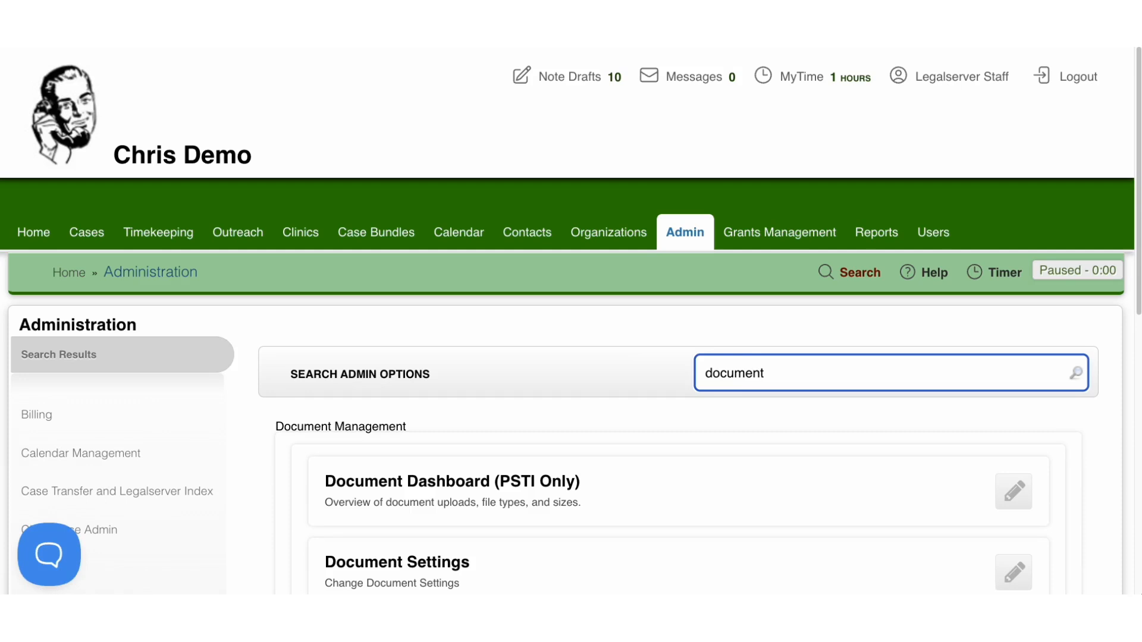
scroll(459, 375, "down", 3)
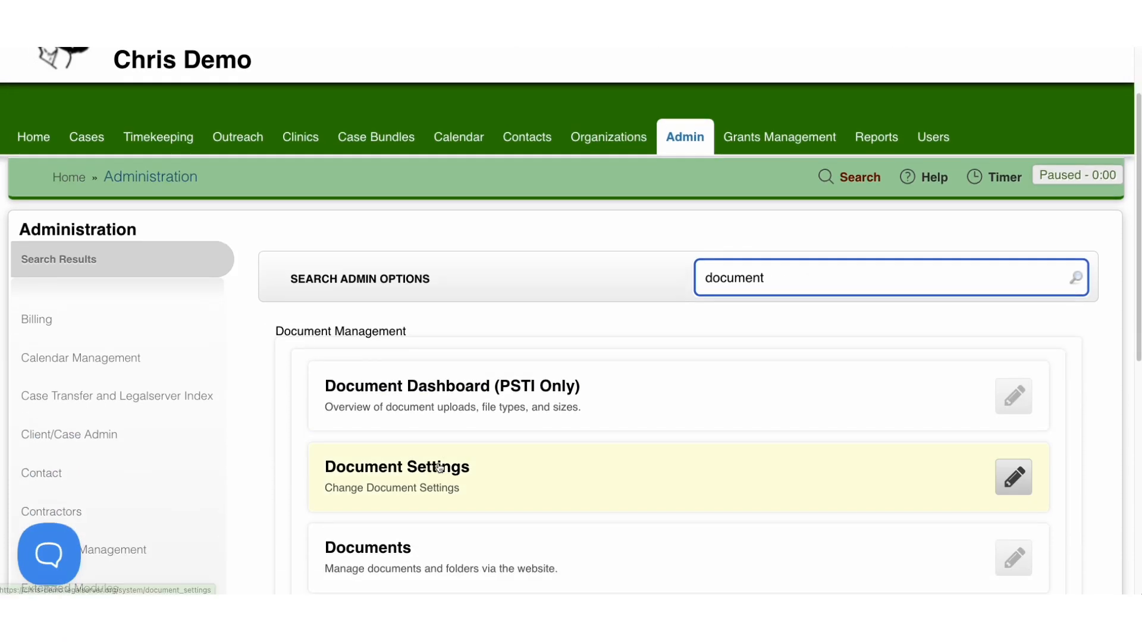
left_click(1011, 477)
Step: Examine the document list, sorting and Office for the Web options in the document settings
scroll(477, 447, "down", 3)
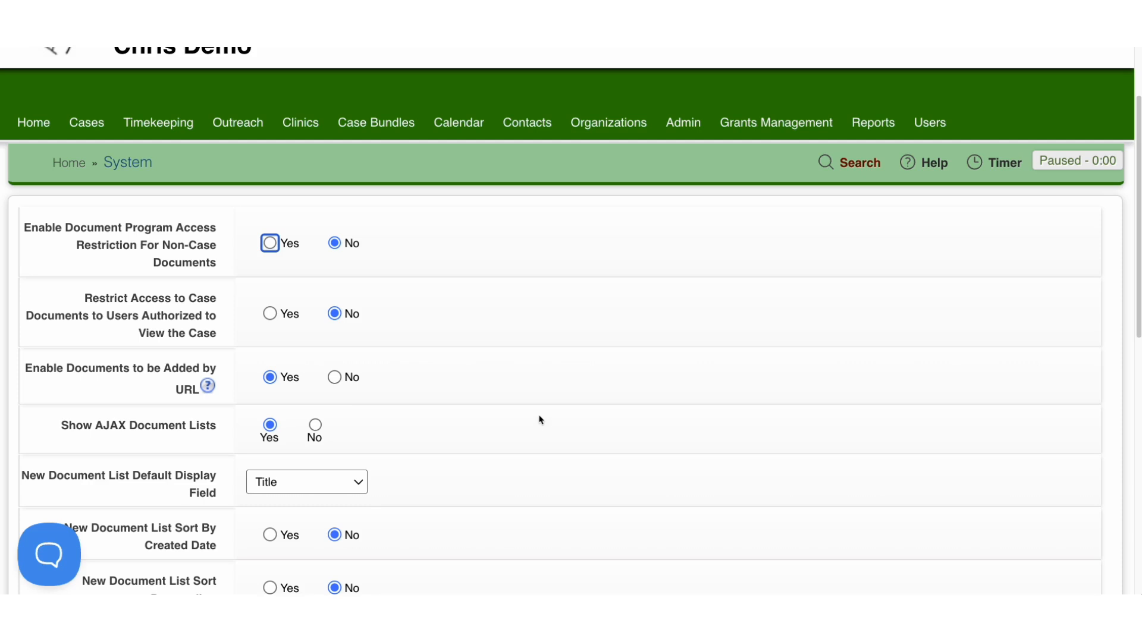
scroll(540, 420, "down", 3)
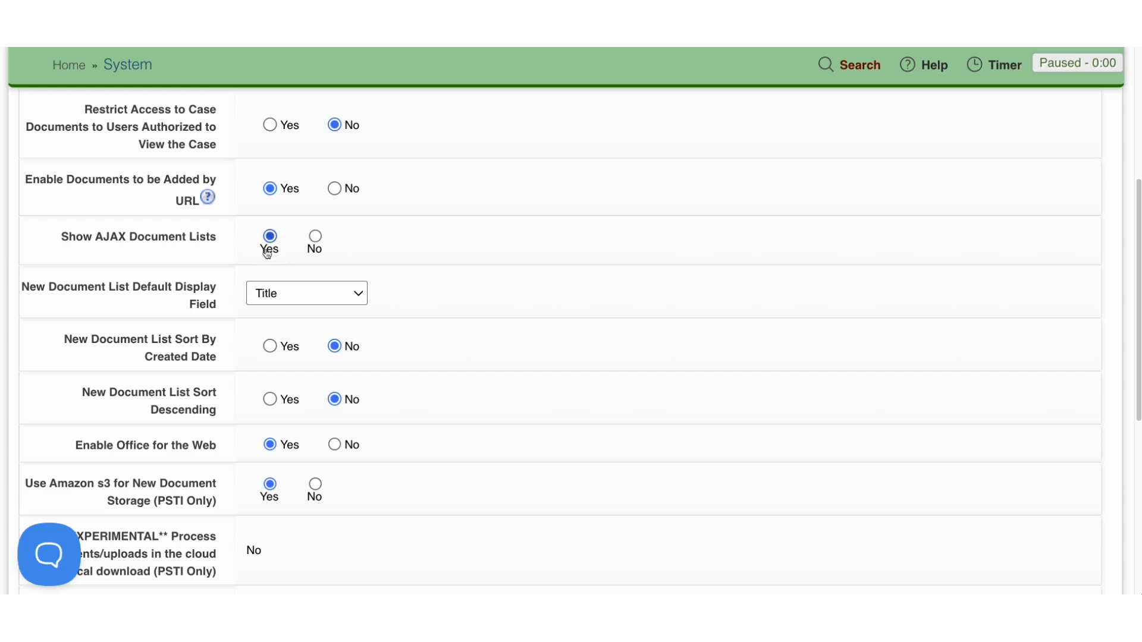
scroll(266, 359, "down", 3)
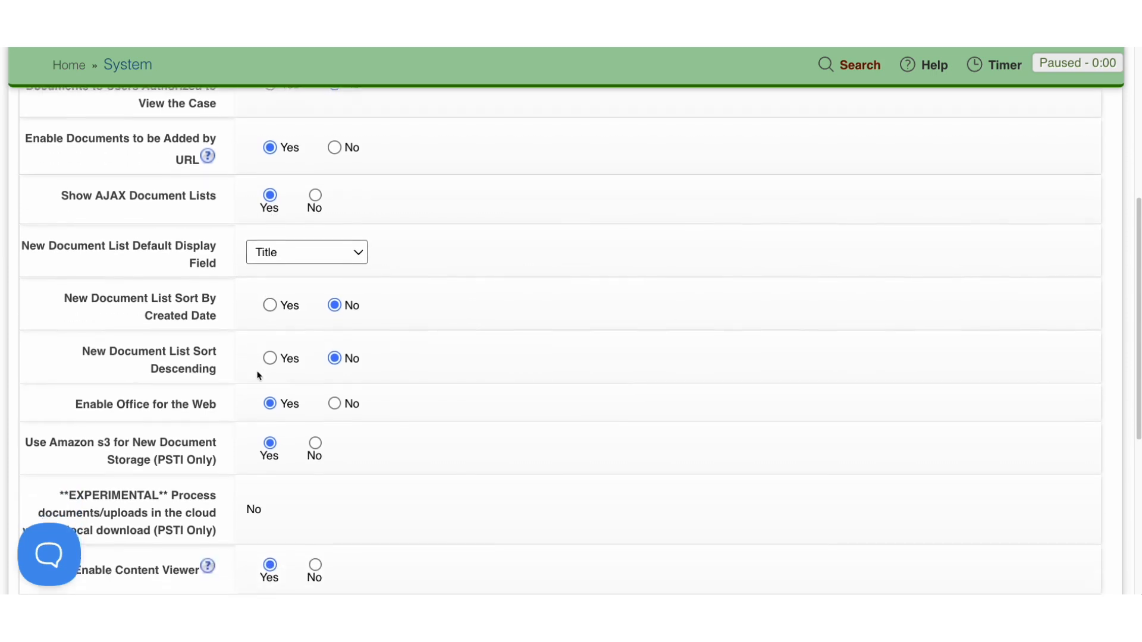
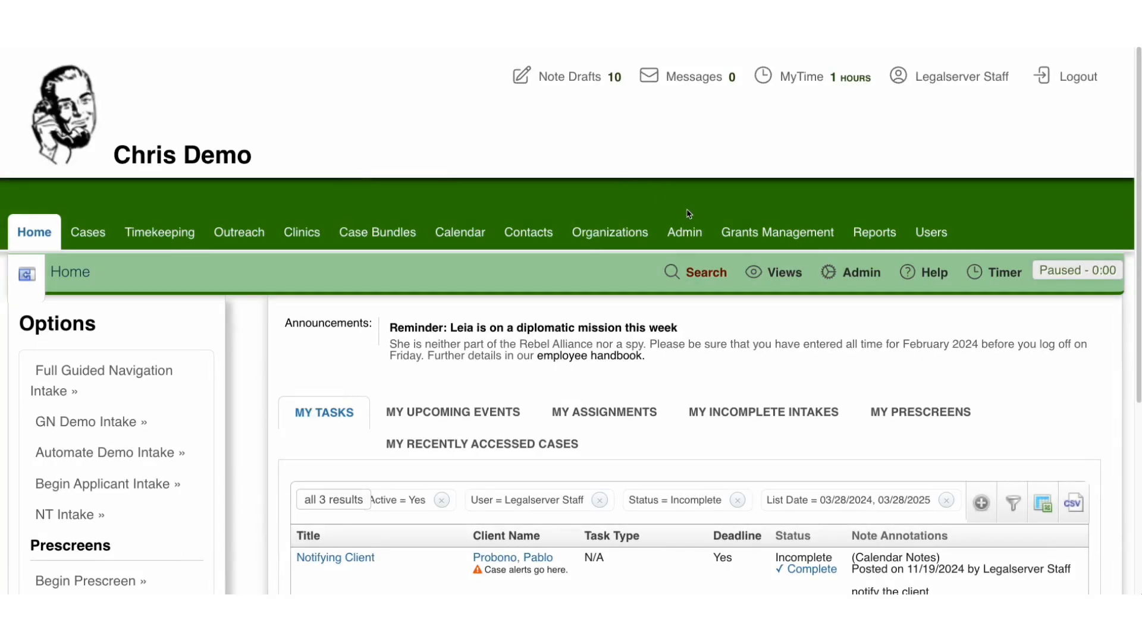
Step: Search the admin options for "custom", open Custom Field Management and display its custom formula fields
left_click(684, 232)
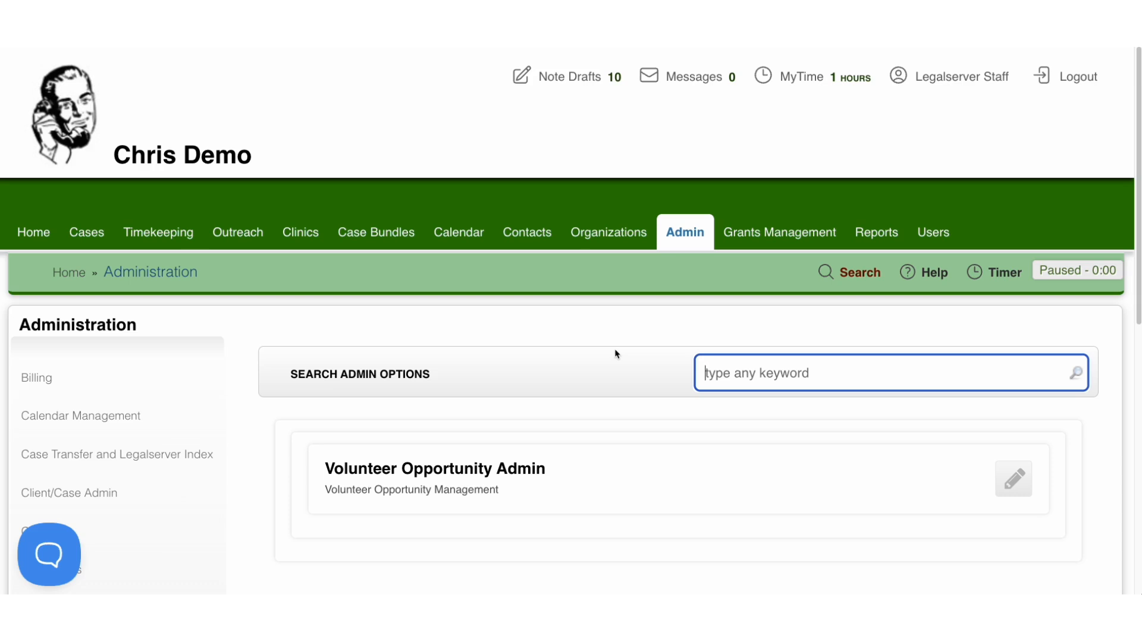
left_click(33, 232)
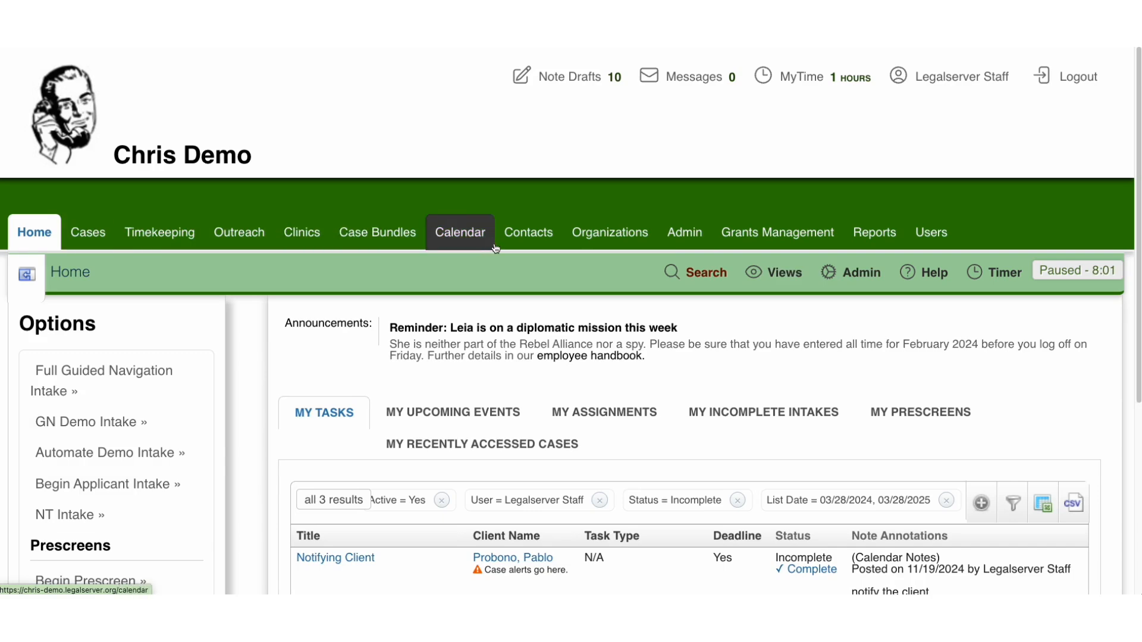
left_click(675, 255)
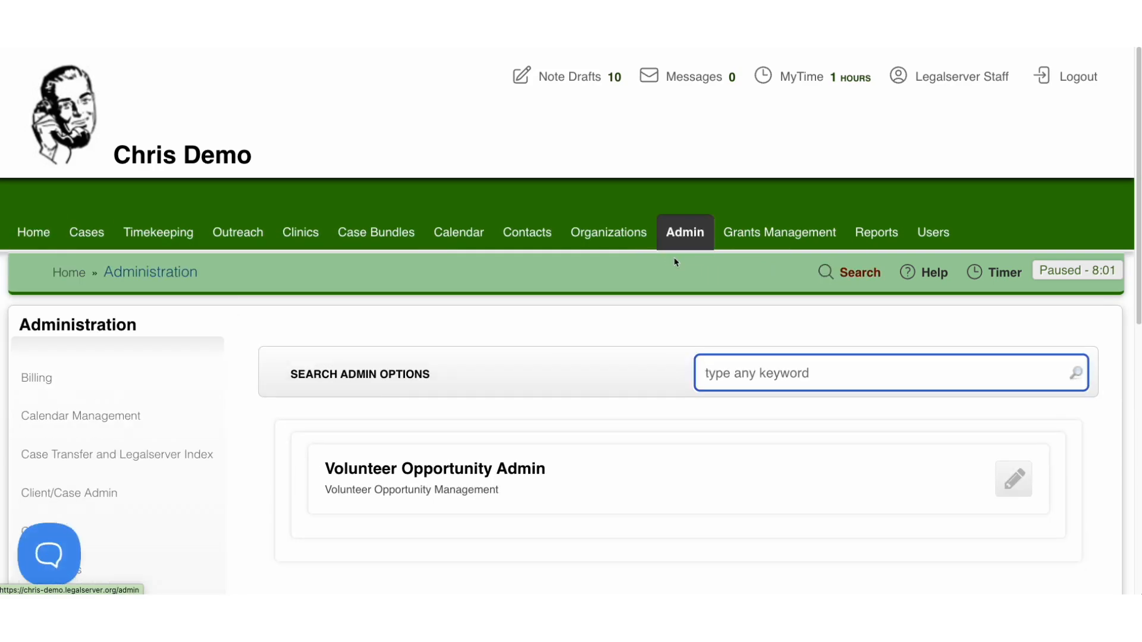
type("custom")
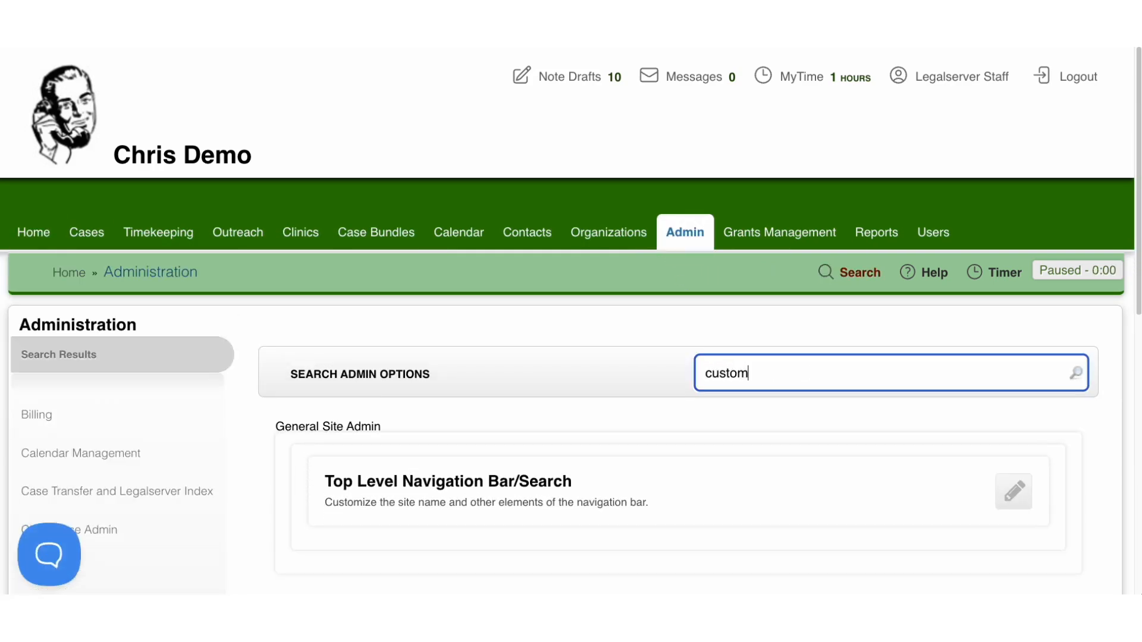
scroll(444, 381, "down", 3)
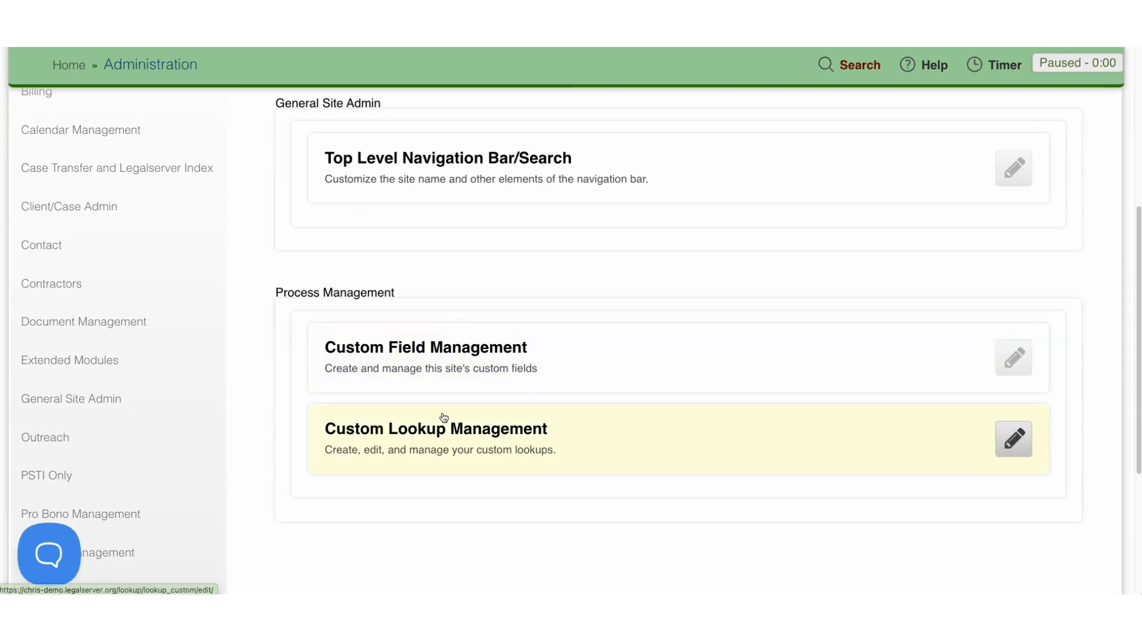
left_click(441, 379)
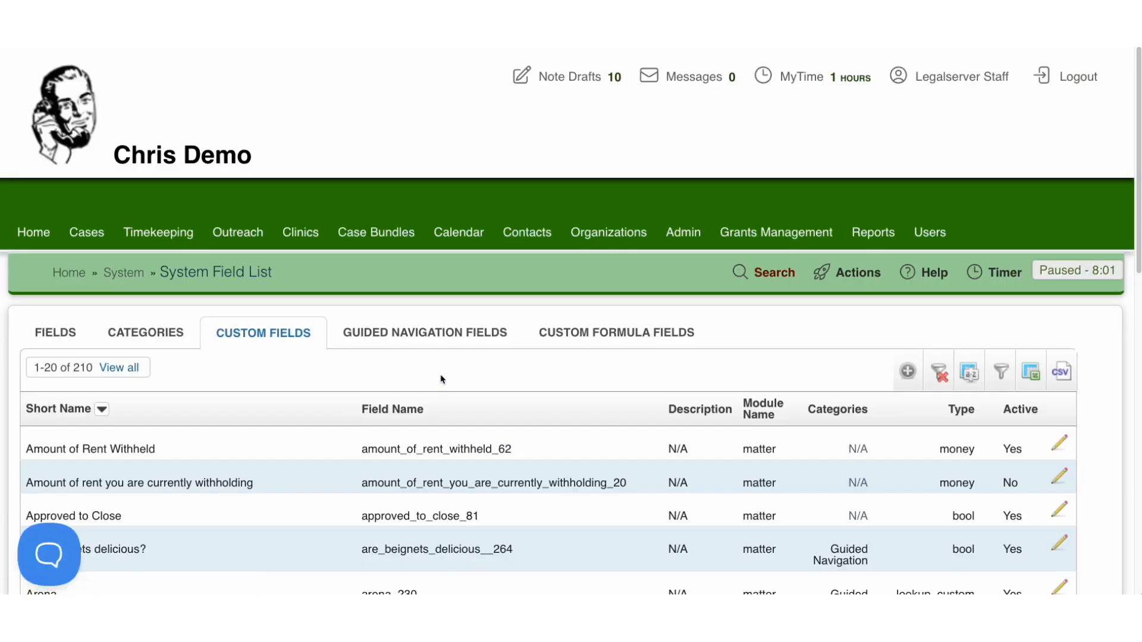
left_click(614, 333)
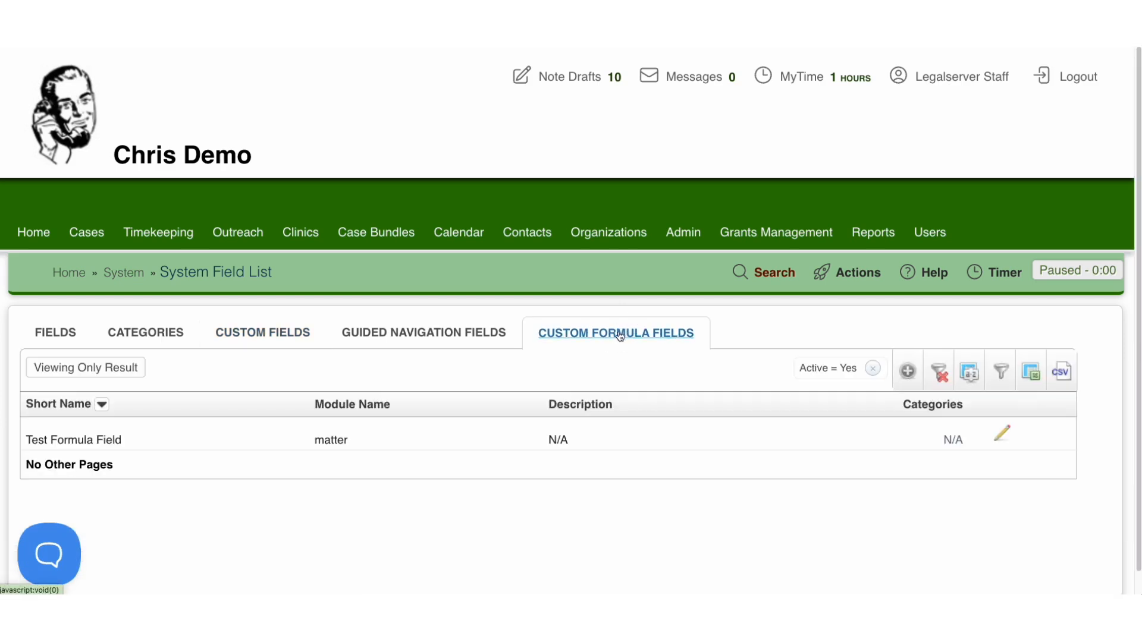
Step: Open the Illegal Boarding House Case dated 04/19/2022 from the case list and find the medical debt fields in its main profile
left_click(86, 232)
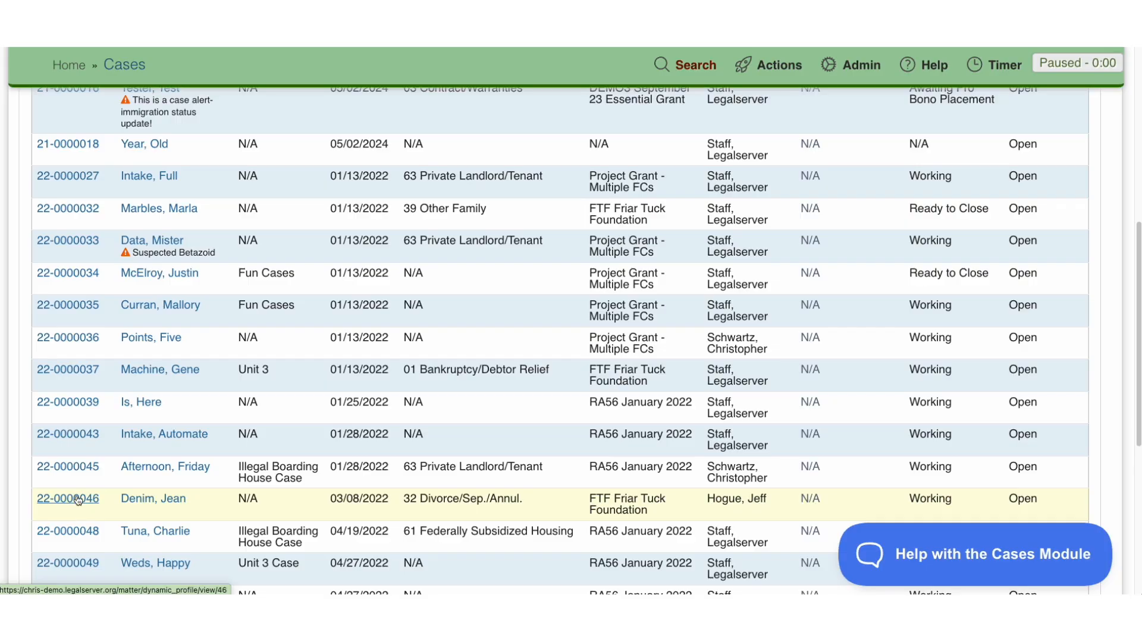
left_click(77, 535)
scroll(321, 454, "down", 5)
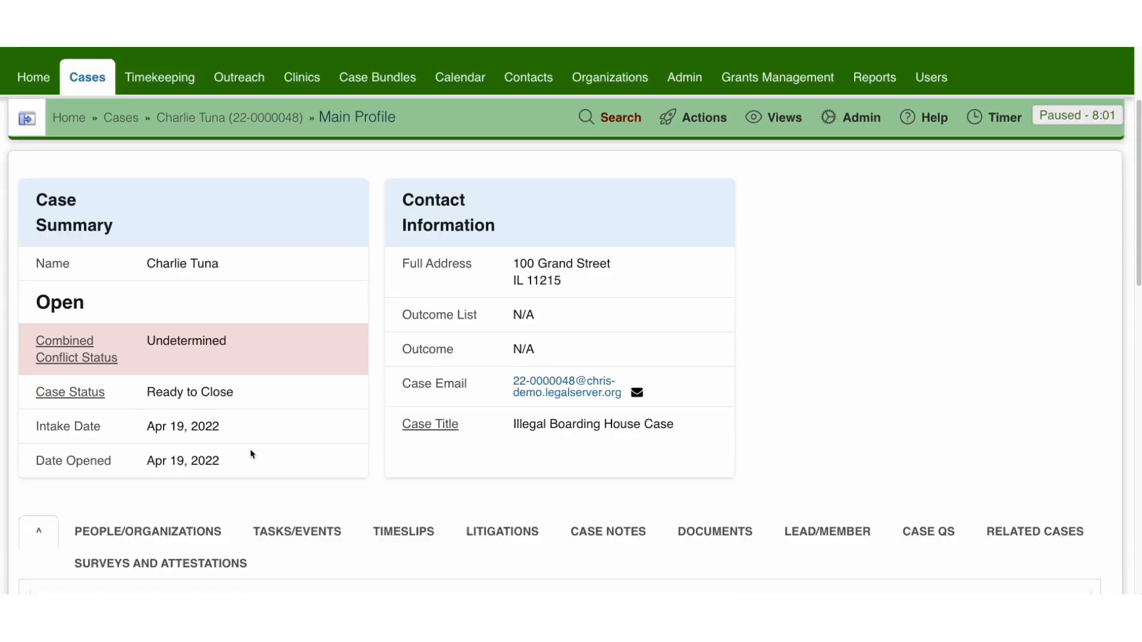
scroll(252, 454, "down", 10)
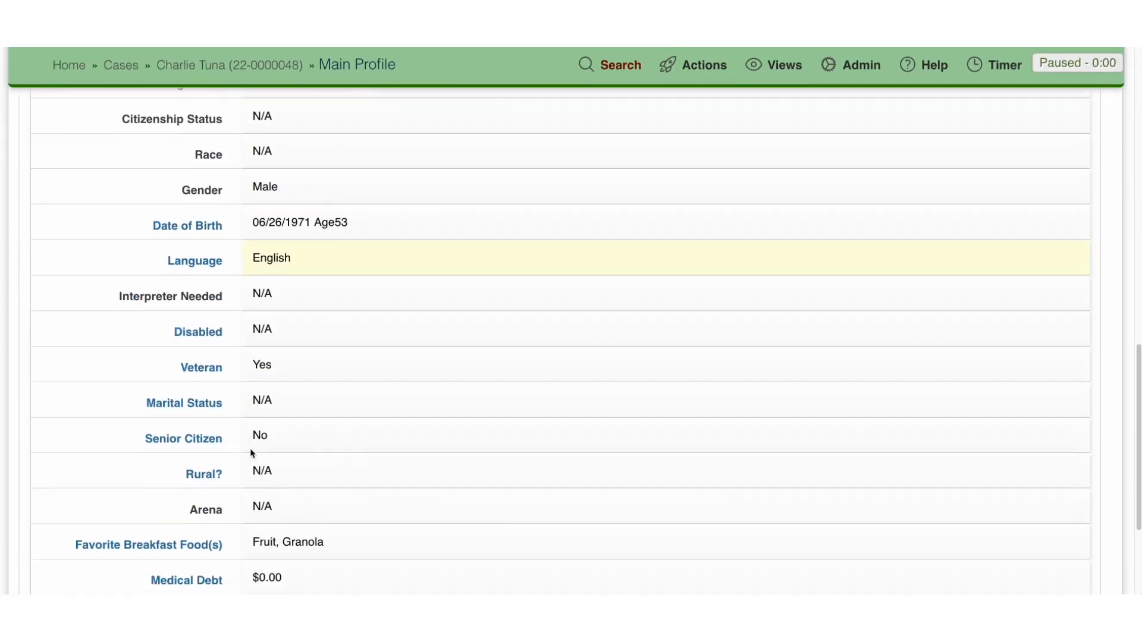
scroll(250, 453, "down", 1)
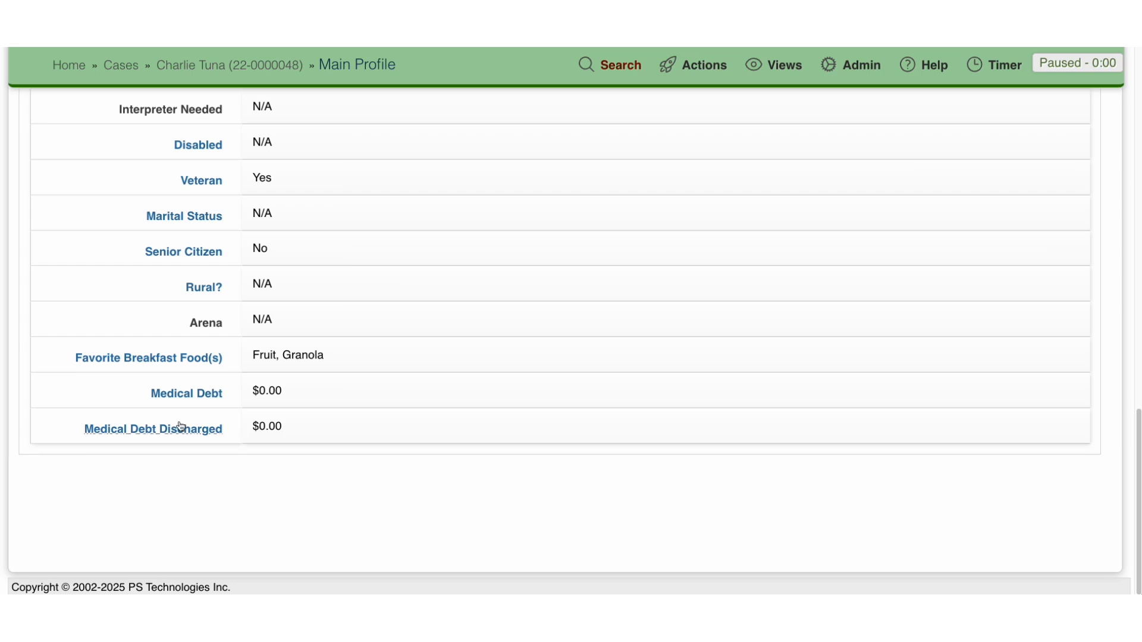
Step: Set the case's Medical Debt to 50000 and its Medical Debt Discharged to 23000, saving both values
left_click(207, 403)
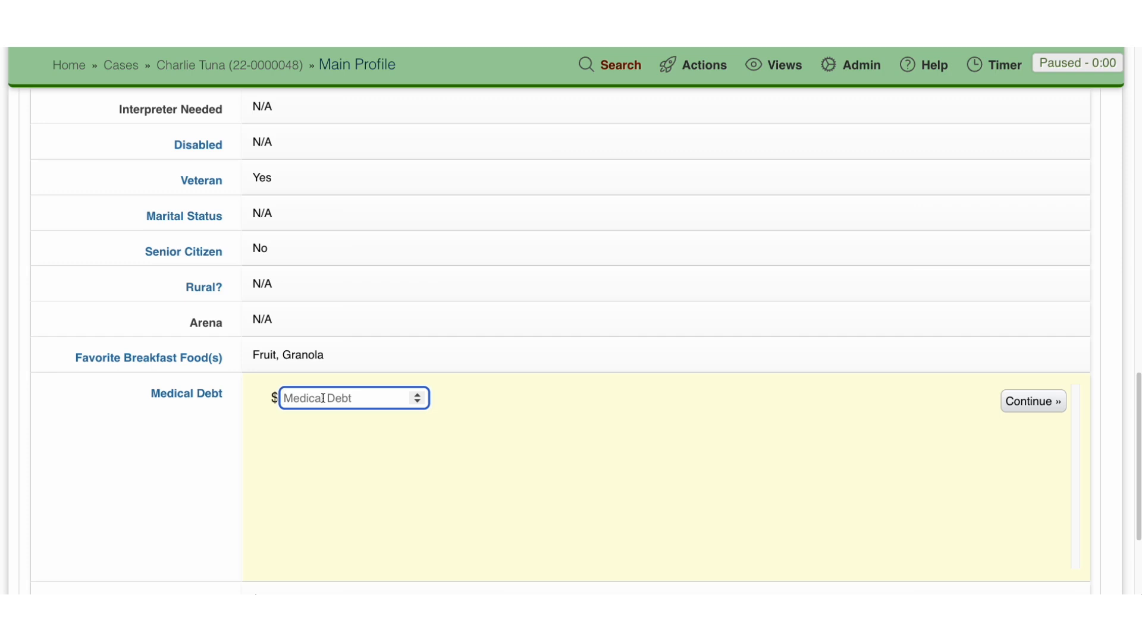
type("50000")
left_click(1006, 402)
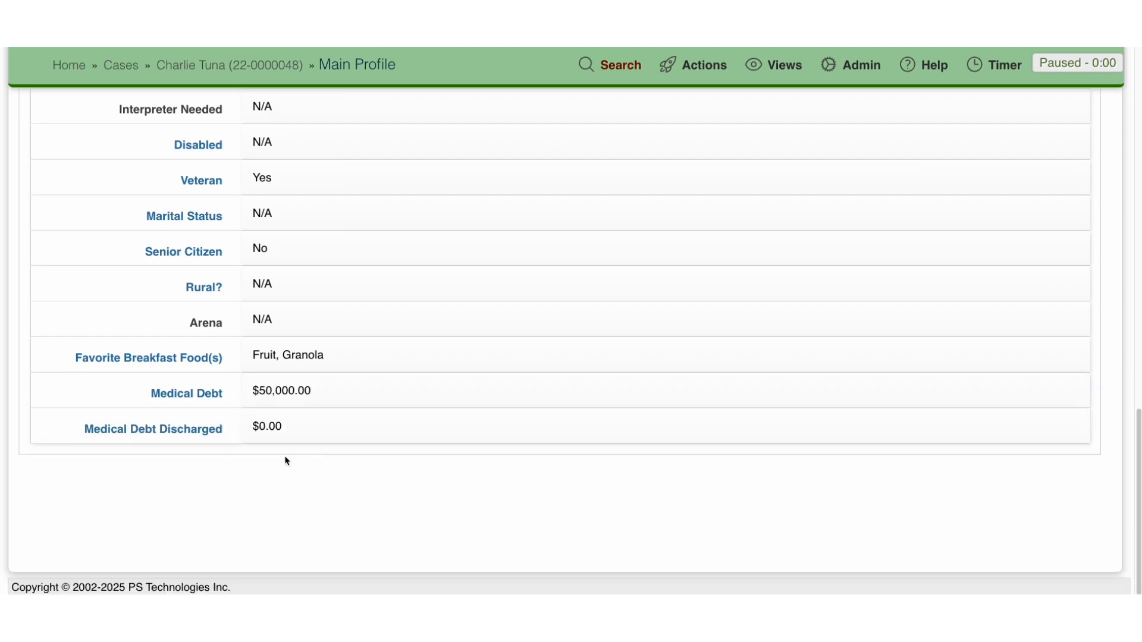
left_click(216, 432)
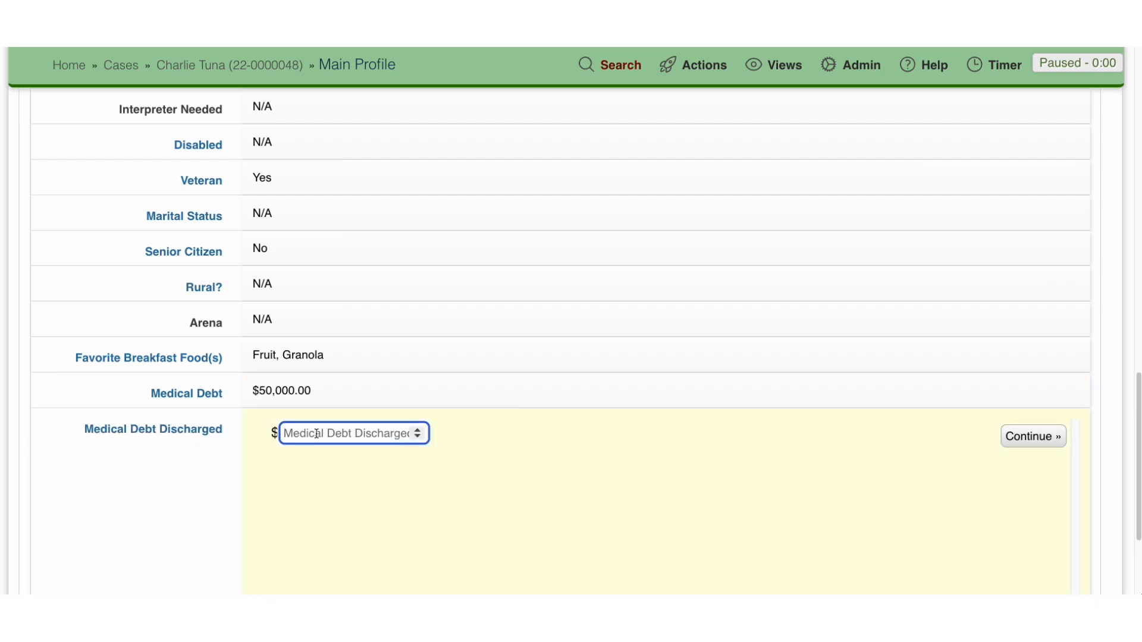
type("23000")
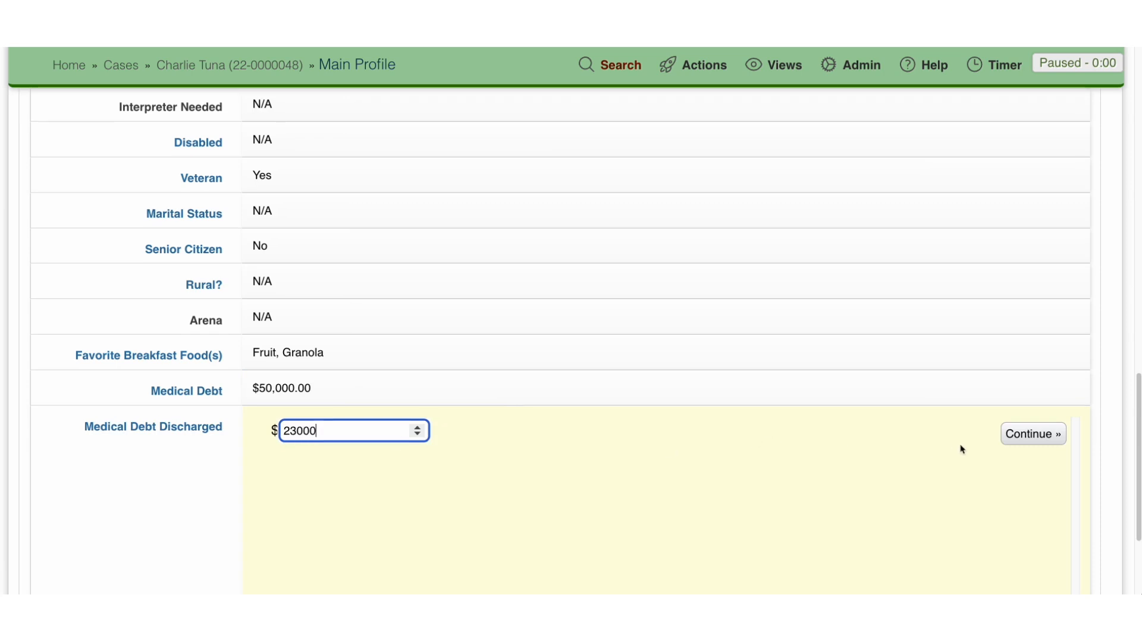
left_click(1011, 441)
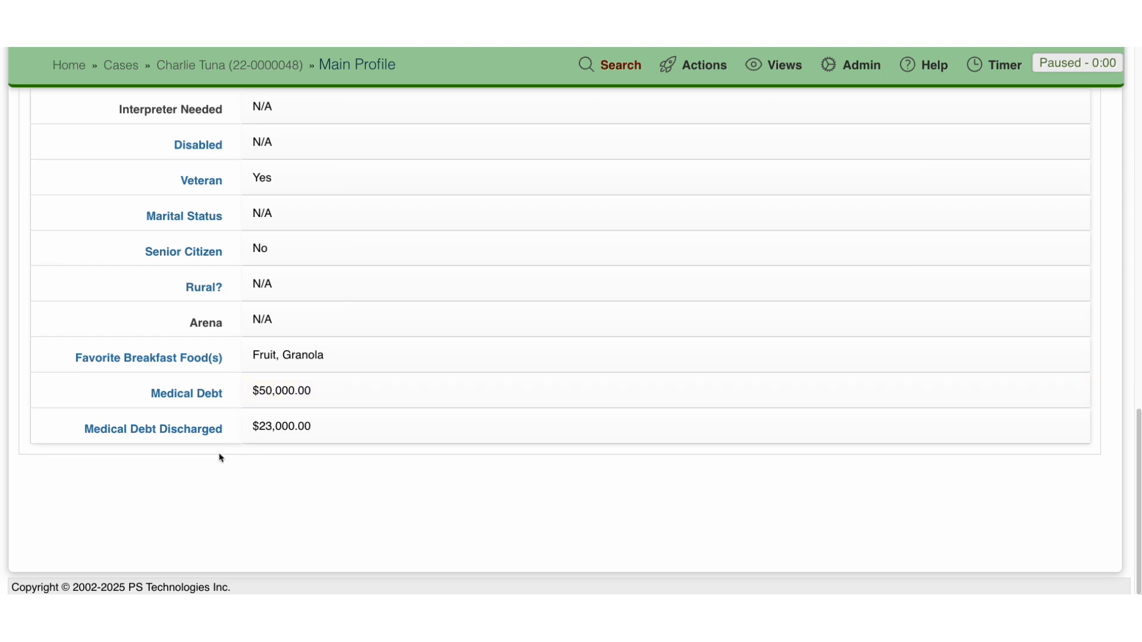
scroll(214, 444, "up", 1)
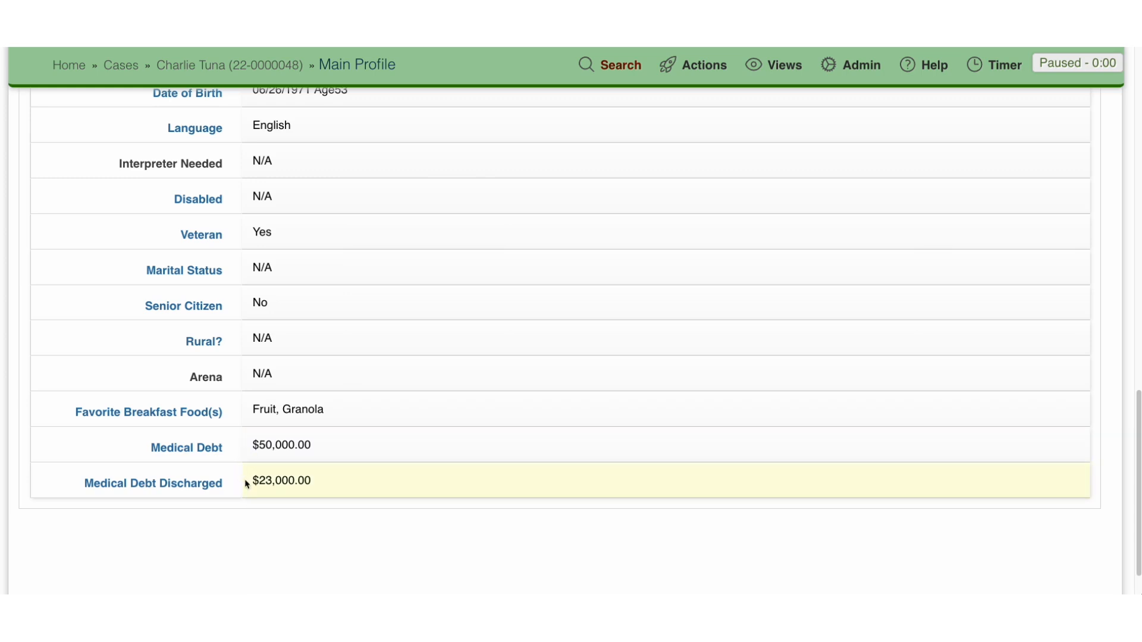
scroll(243, 479, "up", 15)
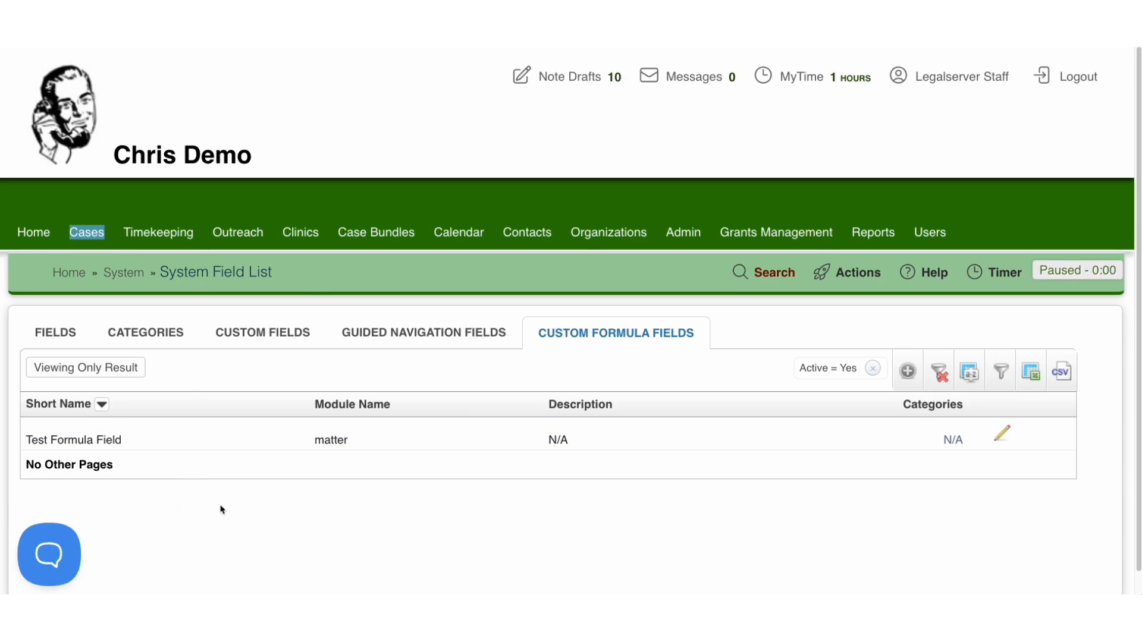
Step: Start a new custom formula field from the system field list, keeping Case as its module
left_click(909, 372)
scroll(102, 386, "down", 3)
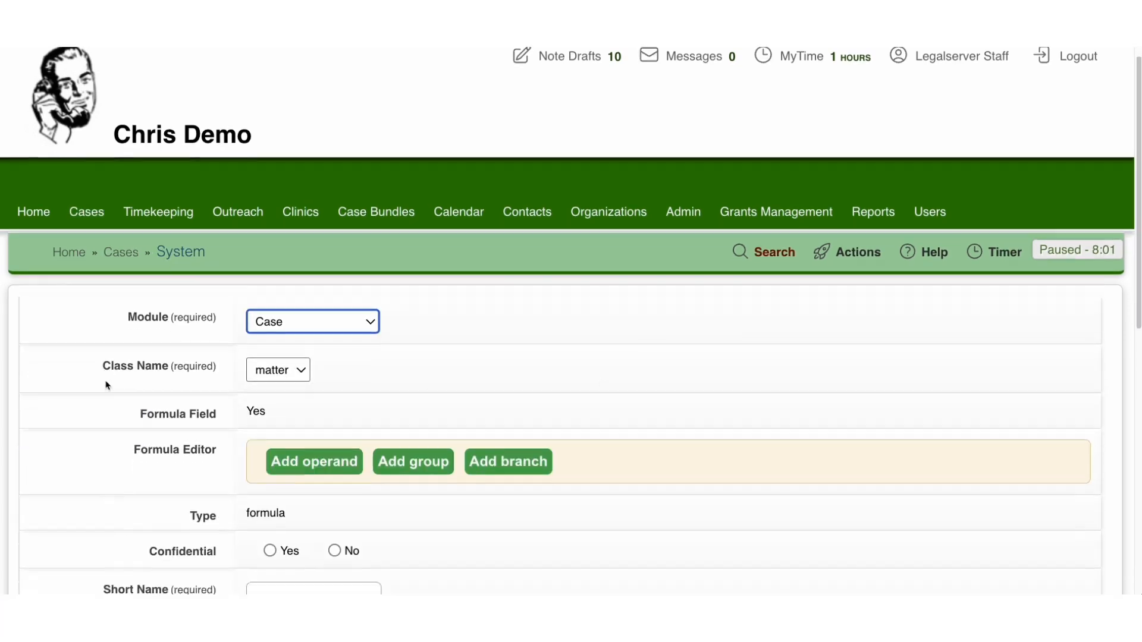
left_click(344, 150)
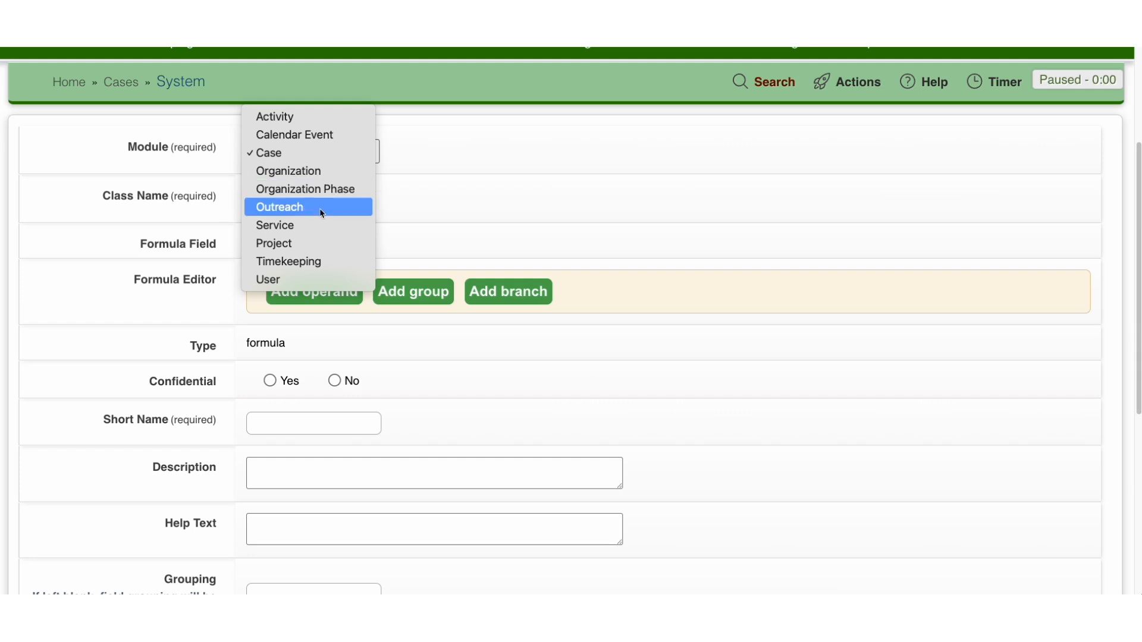
left_click(323, 155)
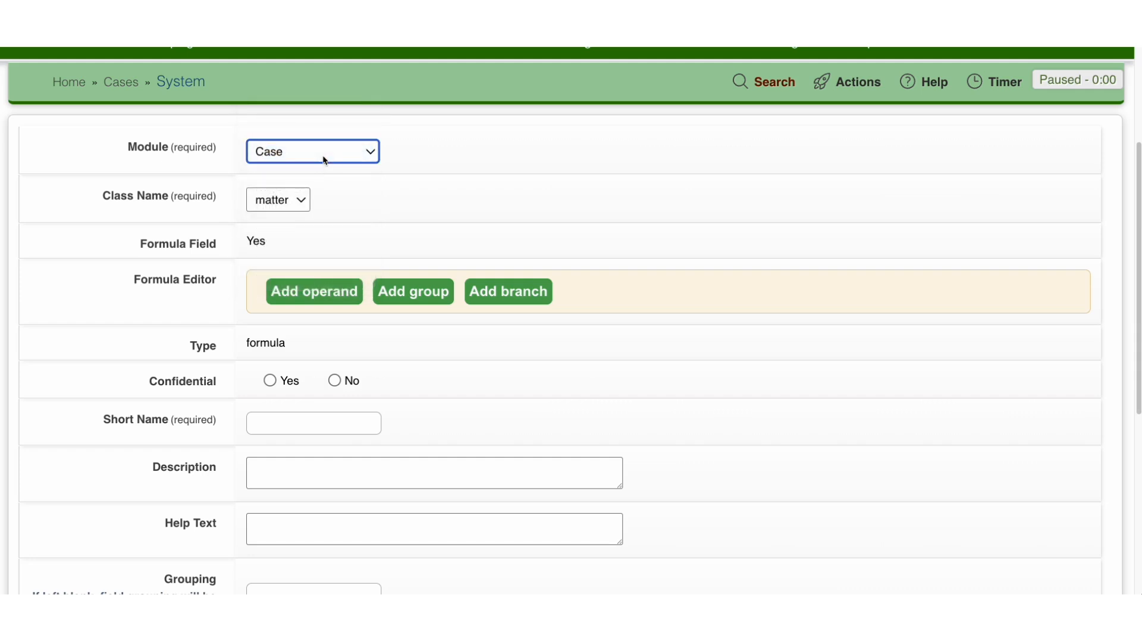
scroll(163, 342, "down", 2)
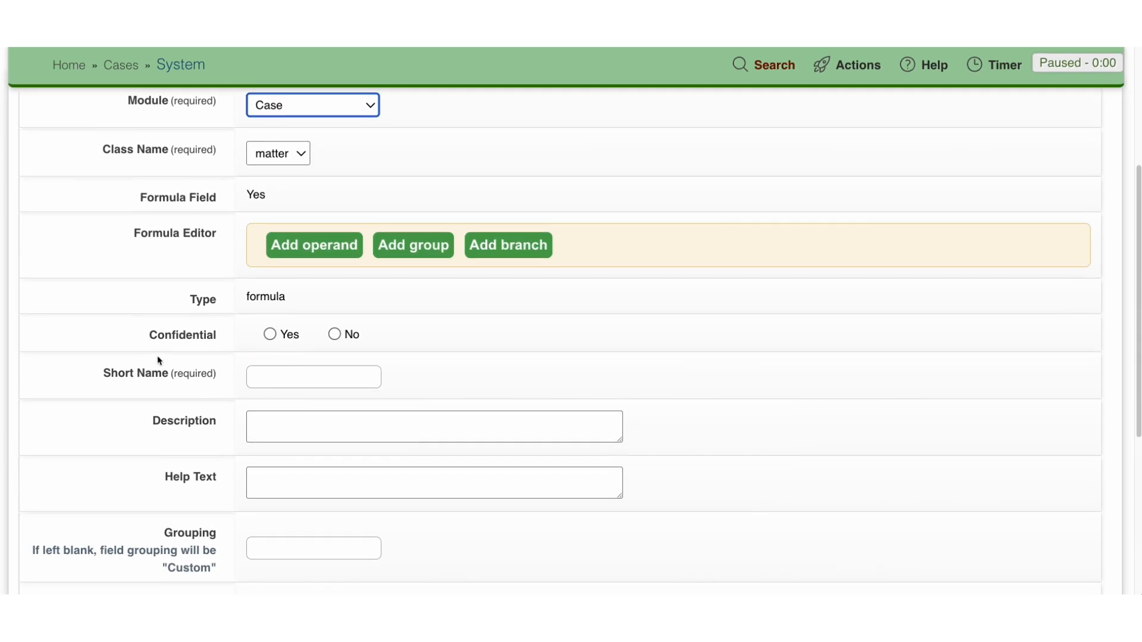
Step: Add Medical Debt as the formula's first operand and Medical Debt Discharged as its second
left_click(326, 246)
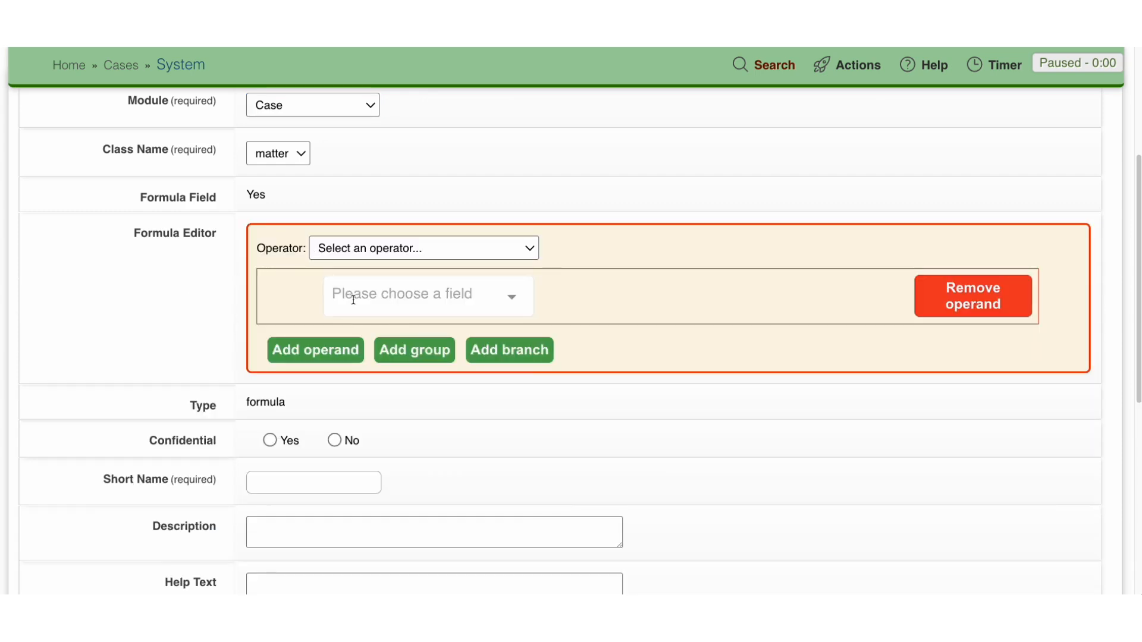
left_click(354, 300)
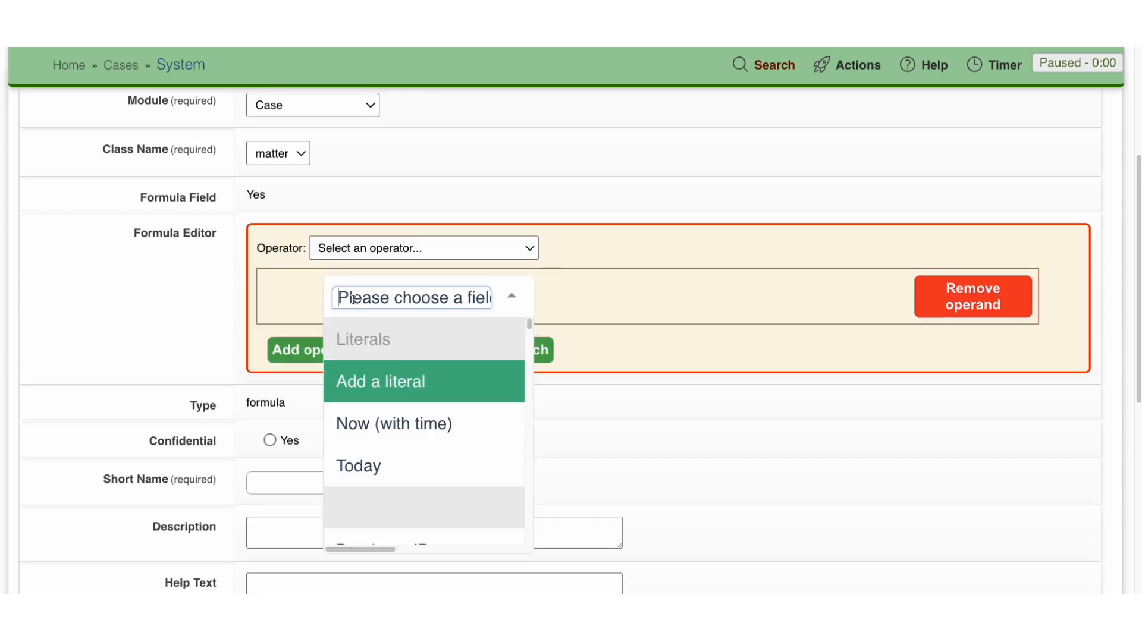
type("Medic")
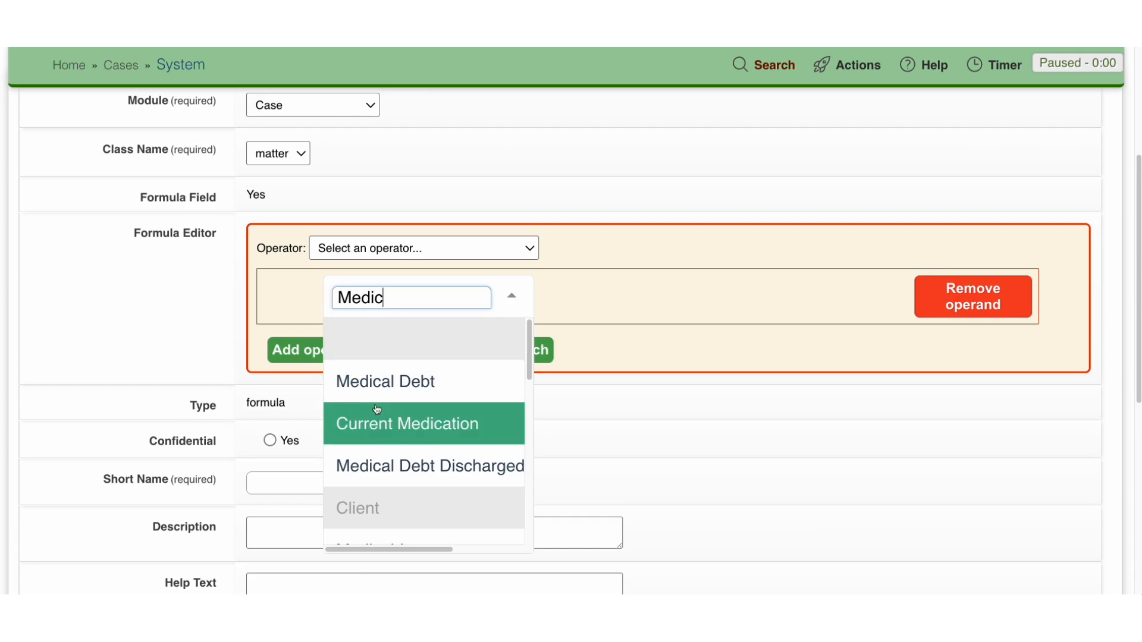
left_click(382, 379)
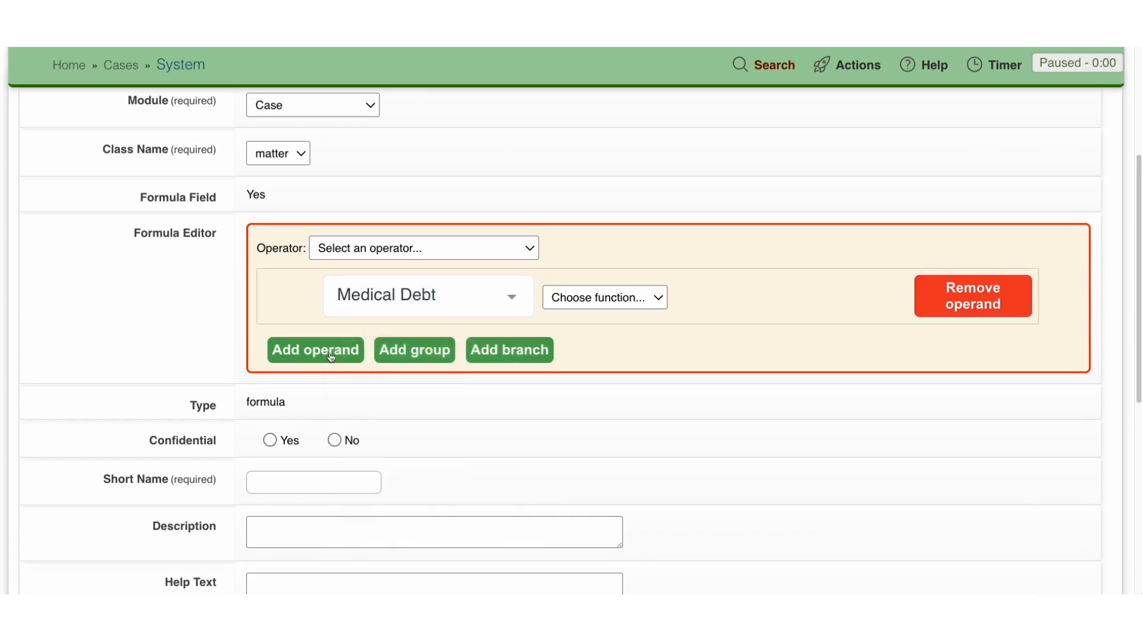
left_click(328, 352)
left_click(366, 371)
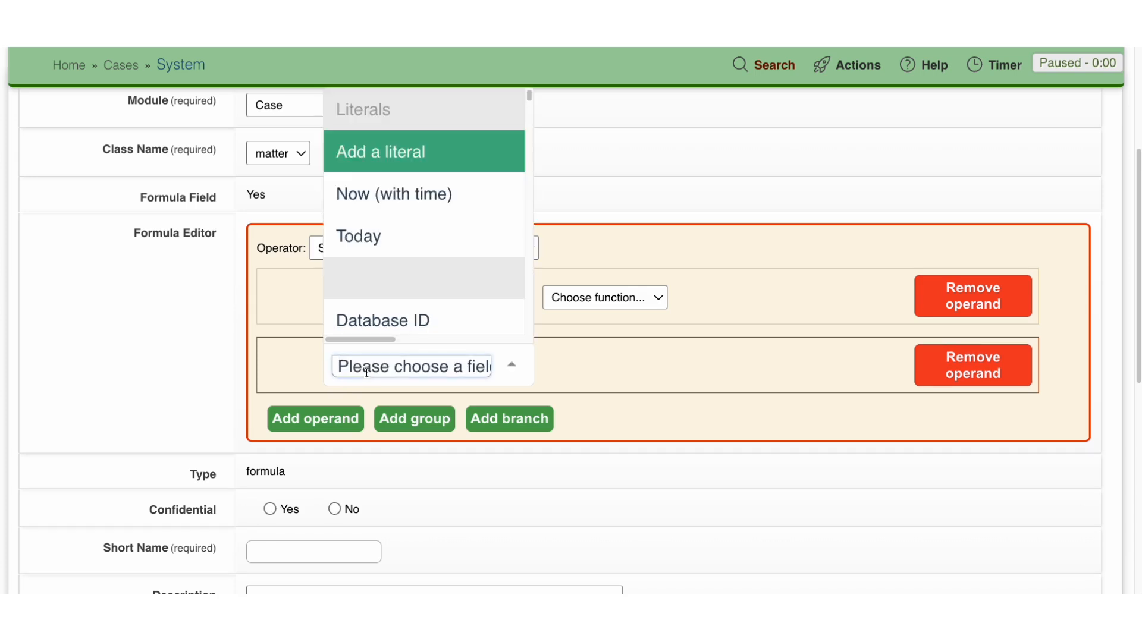
type("Medical")
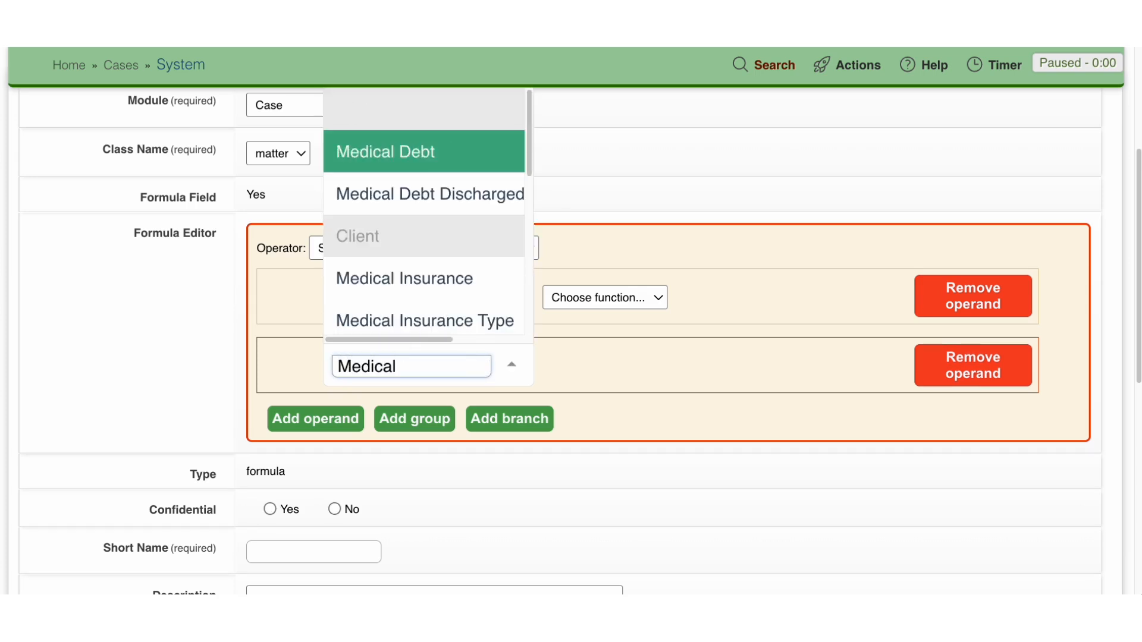
left_click(438, 199)
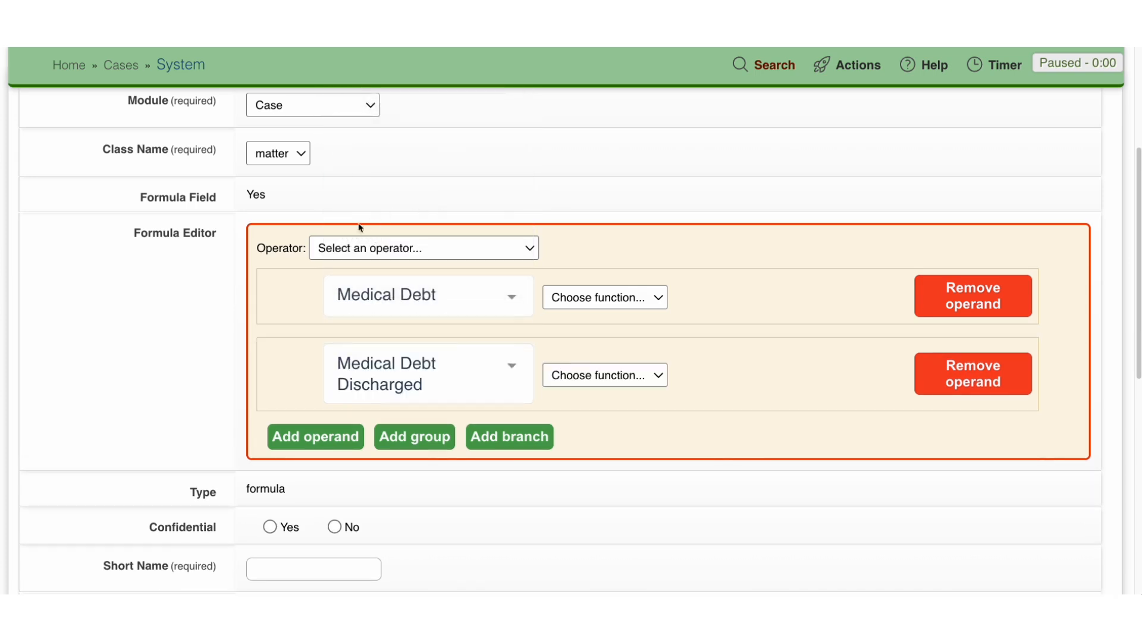
Step: Set the formula's operator to Subtraction
left_click(376, 253)
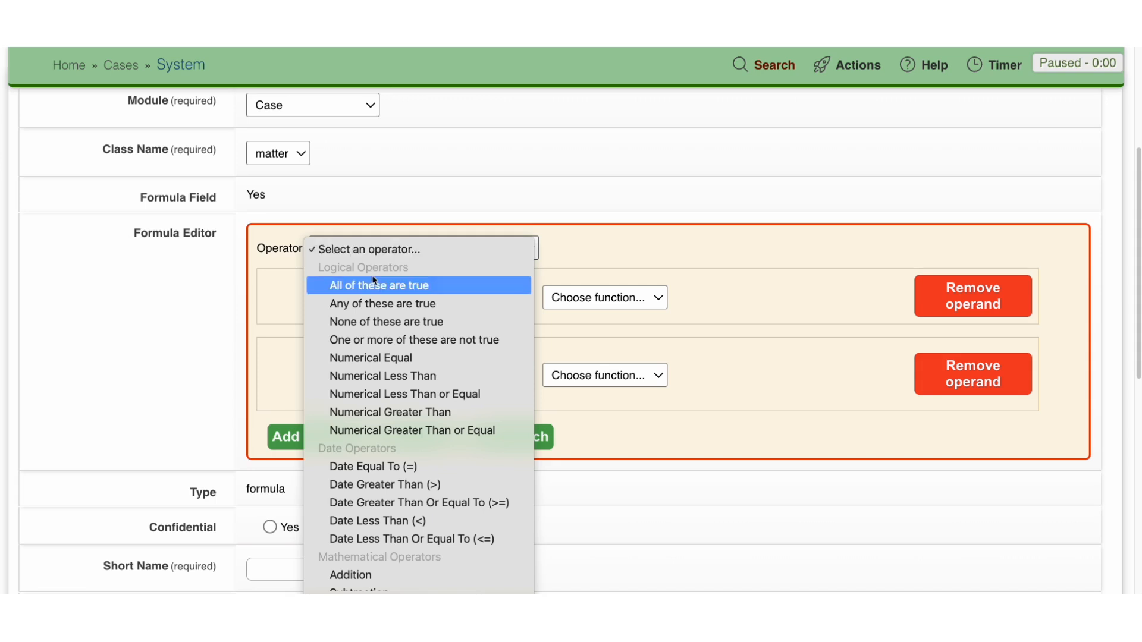
scroll(386, 344, "down", 3)
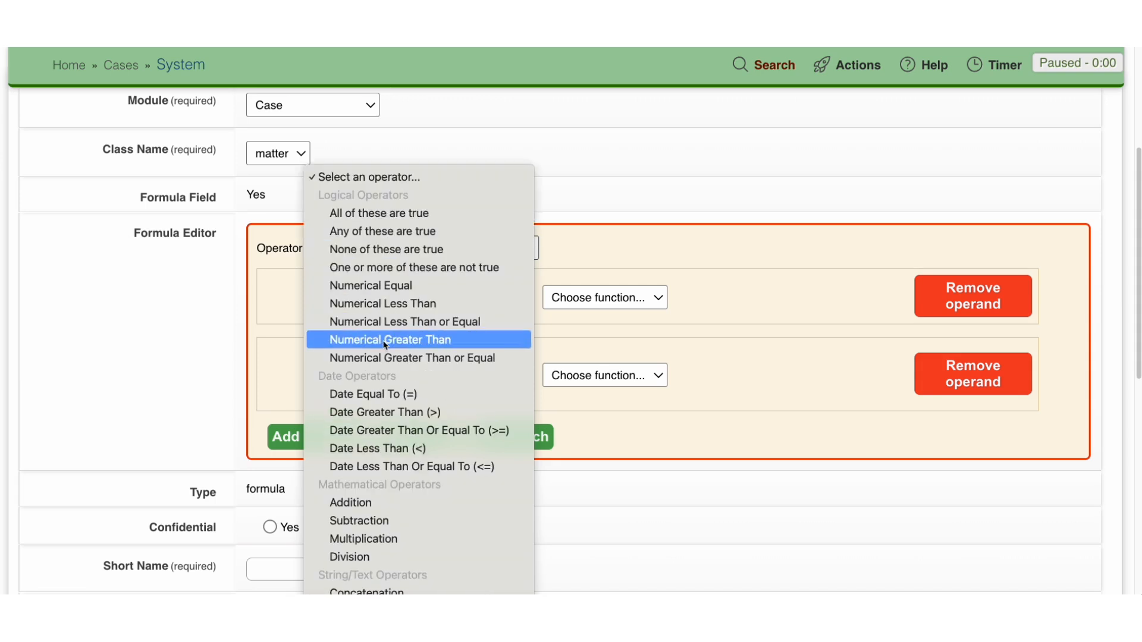
left_click(374, 528)
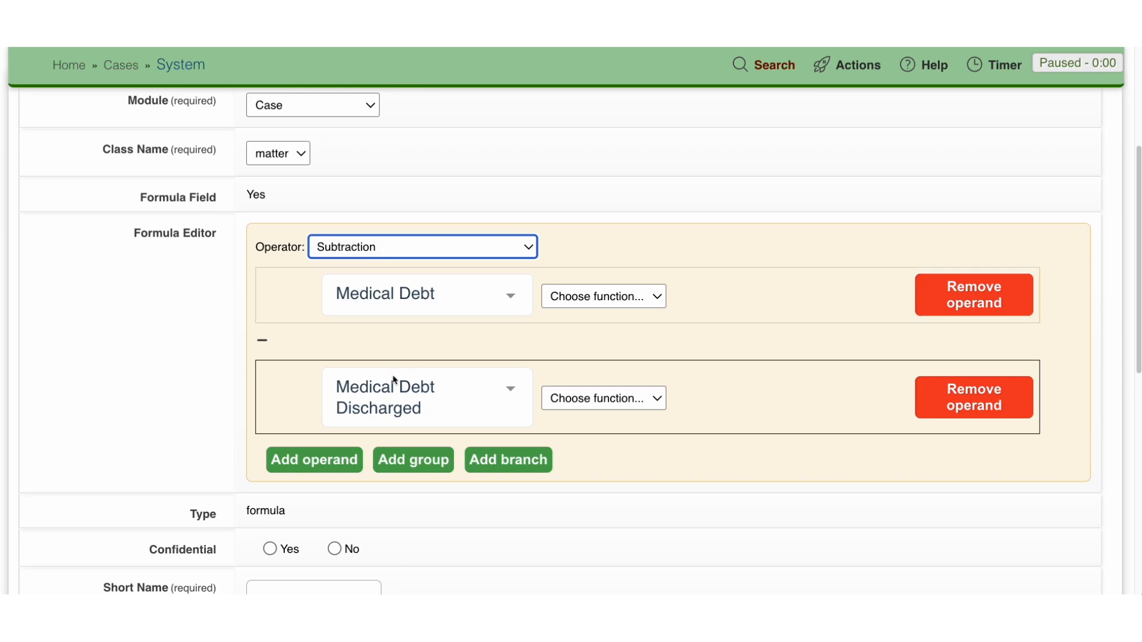
Step: Enter "Remaining Med Debt" as the formula field's short name
scroll(535, 551, "down", 5)
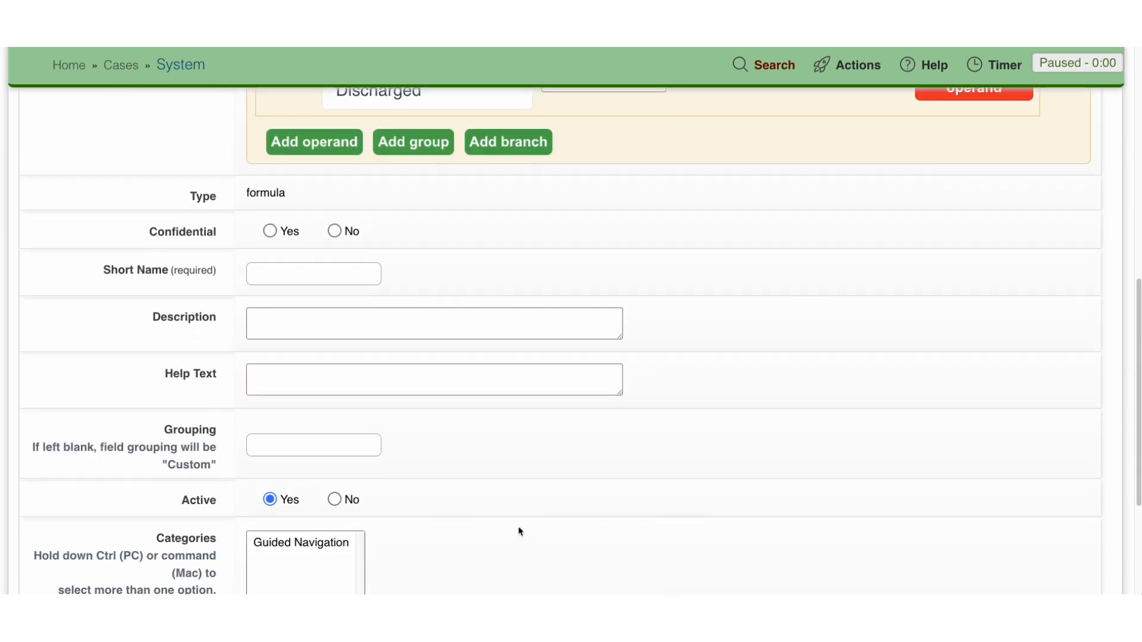
left_click(281, 275)
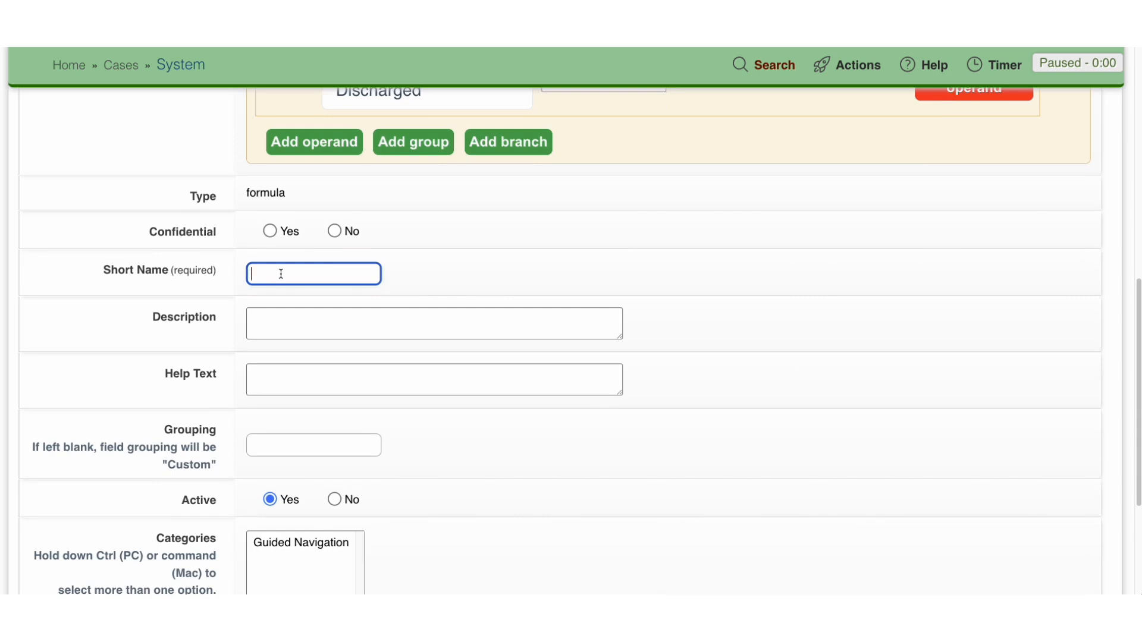
type("Remaining Med Debt")
scroll(390, 362, "down", 5)
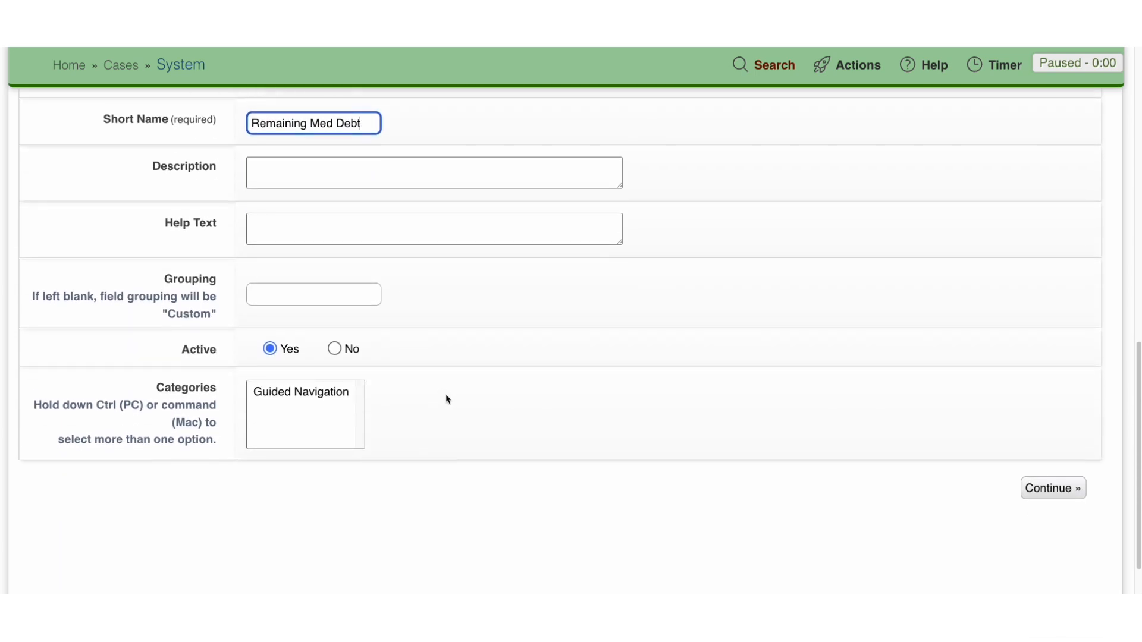
Step: Save the Remaining Med Debt custom formula field
left_click(1039, 473)
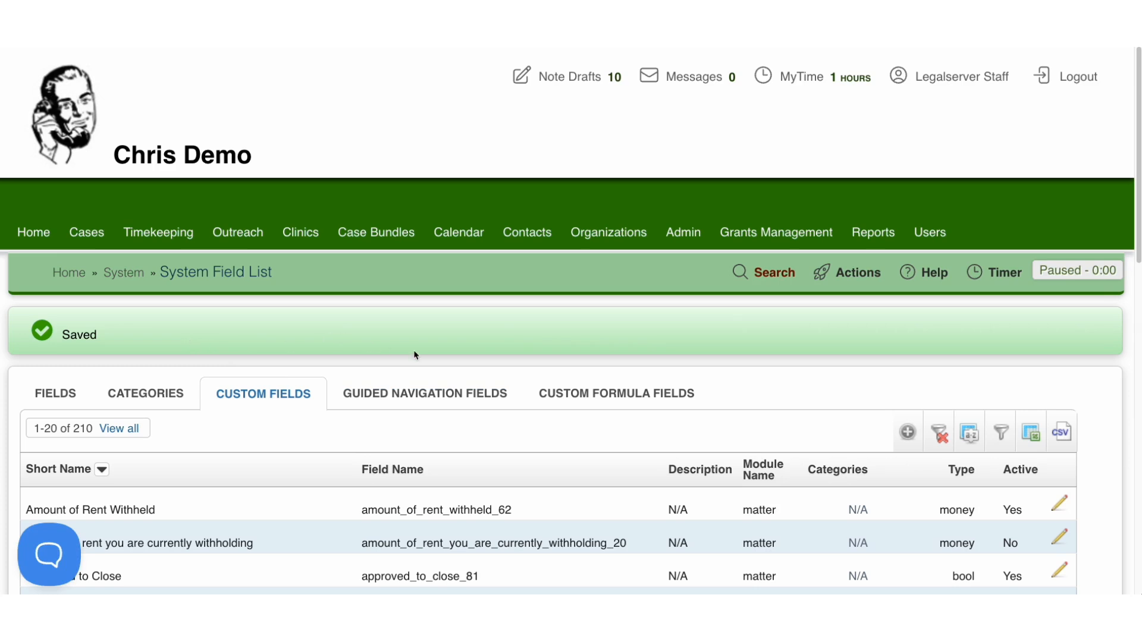
Step: Sort the base reports by last modified date, newest first, and open the Medical Debt Discharged by Case report
left_click(873, 239)
scroll(773, 357, "down", 2)
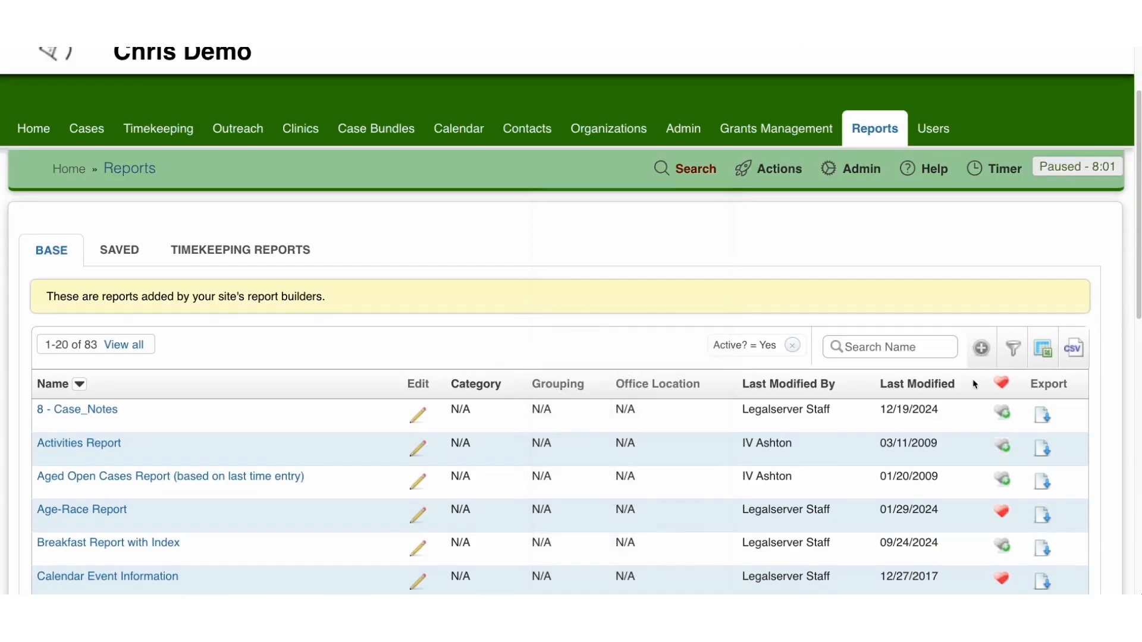
left_click(914, 385)
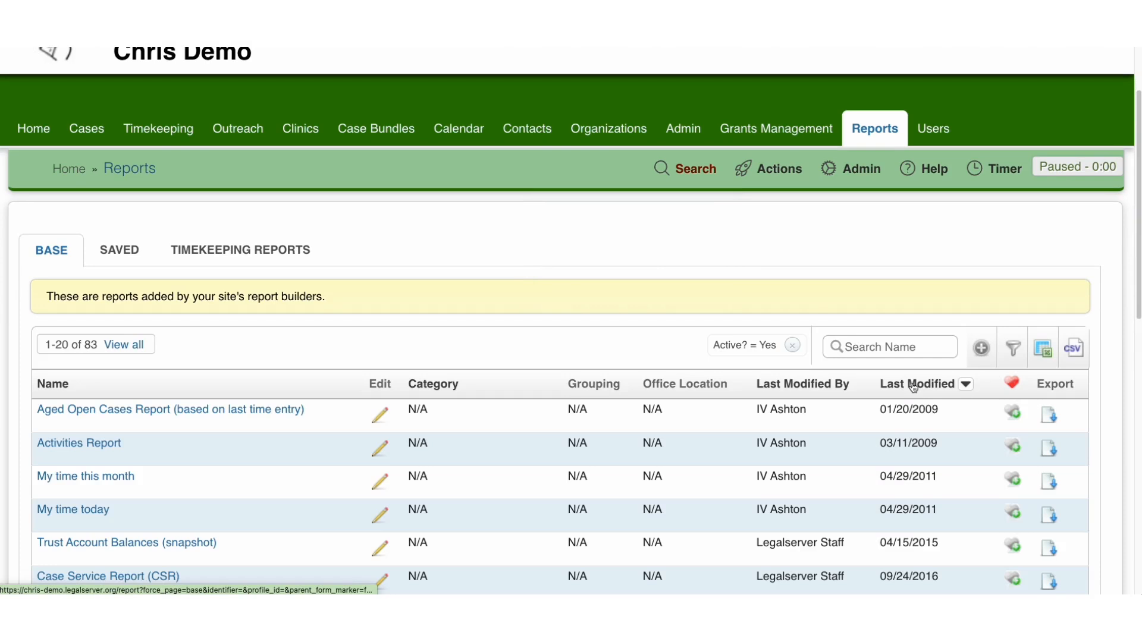
left_click(914, 384)
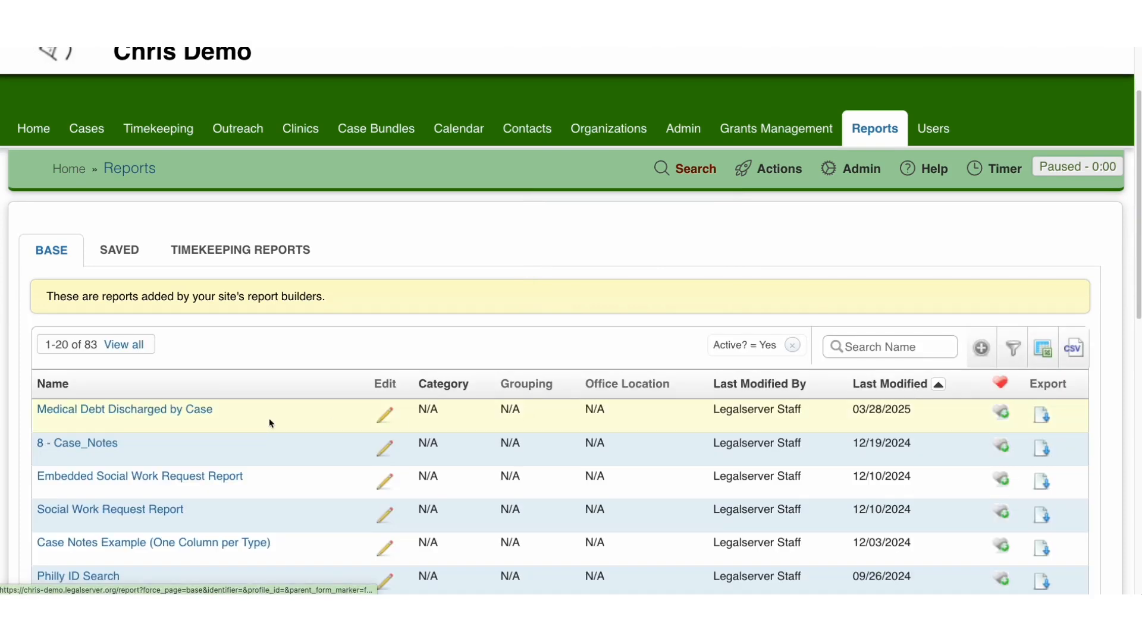
left_click(120, 417)
scroll(357, 391, "down", 5)
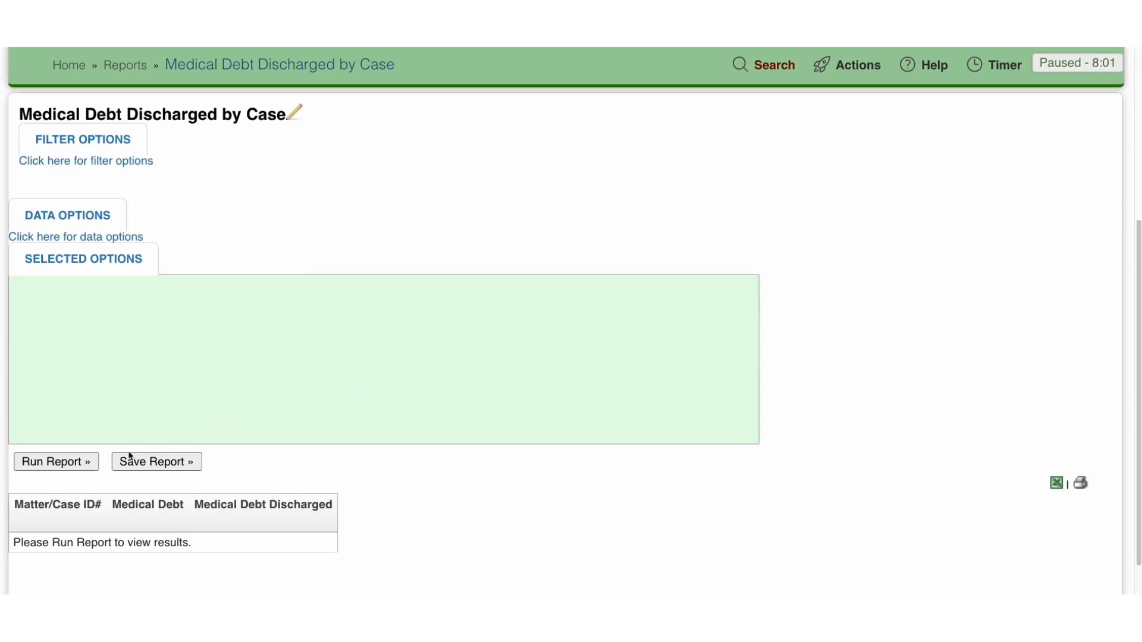
Step: Run the Medical Debt Discharged by Case report and review the debt columns and their totals
left_click(56, 462)
scroll(184, 435, "down", 7)
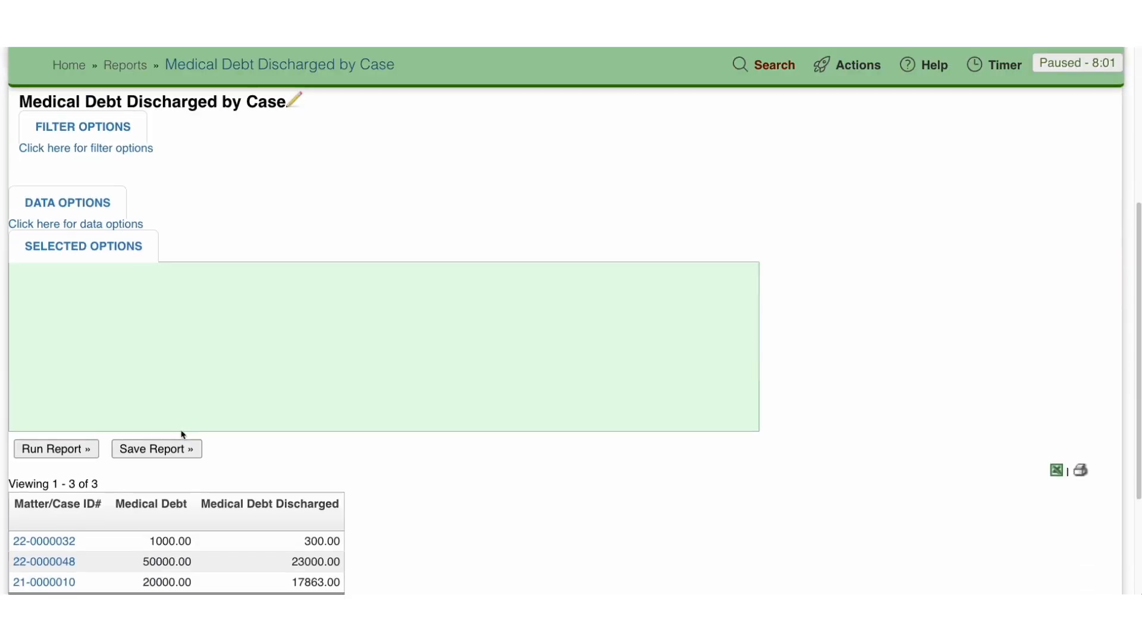
scroll(538, 400, "down", 2)
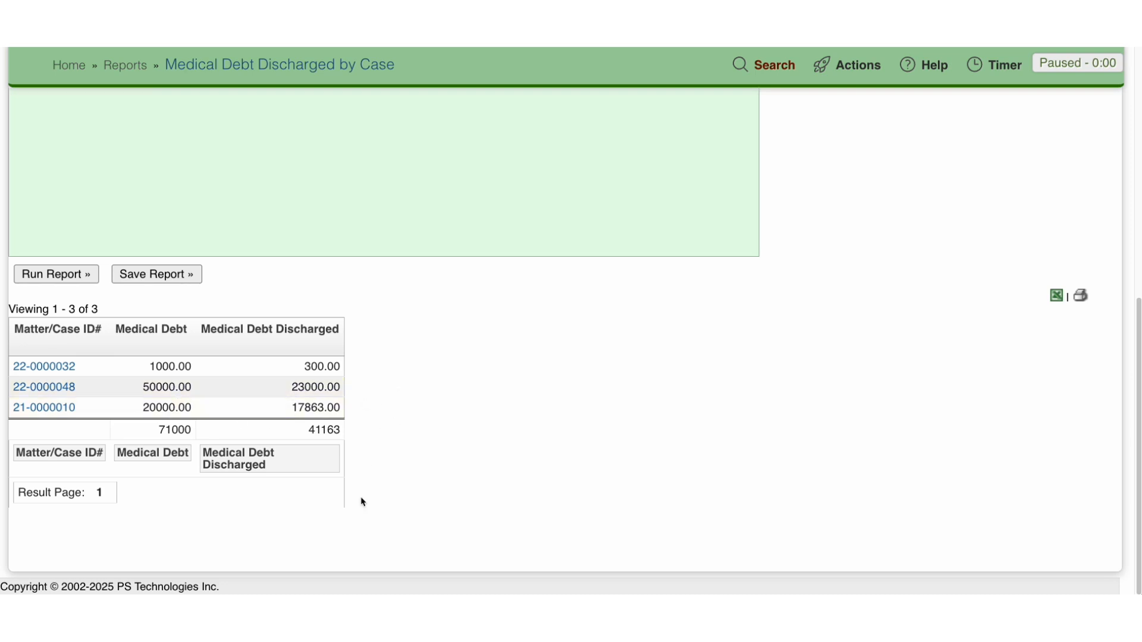
Step: Open the Medical Debt Discharged by Case report for editing
scroll(354, 487, "up", 5)
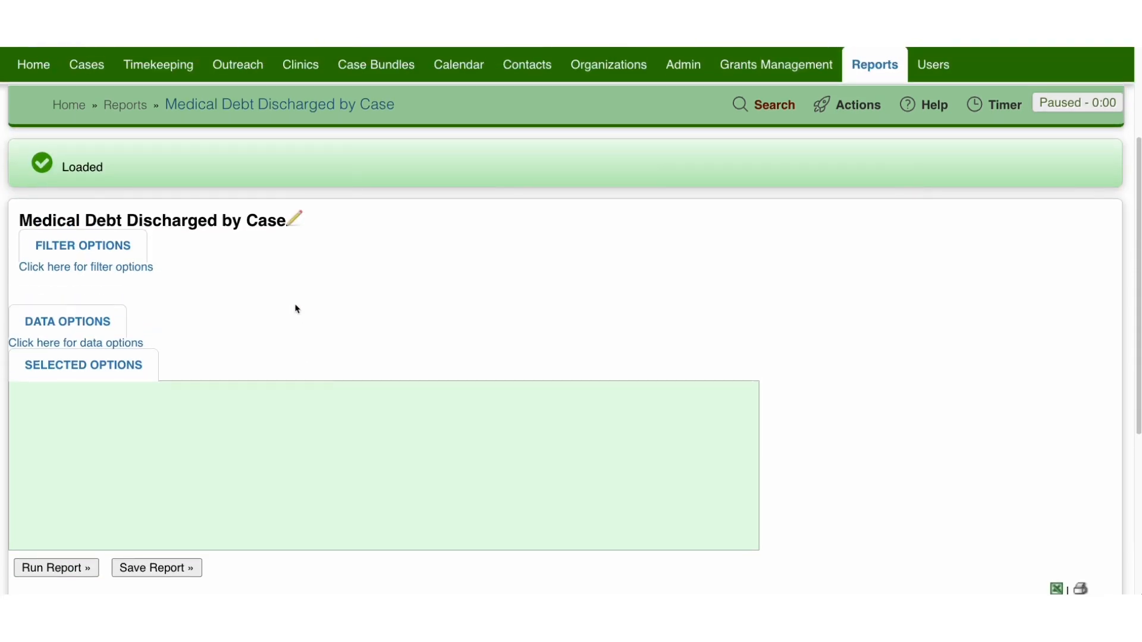
left_click(294, 220)
scroll(369, 380, "down", 3)
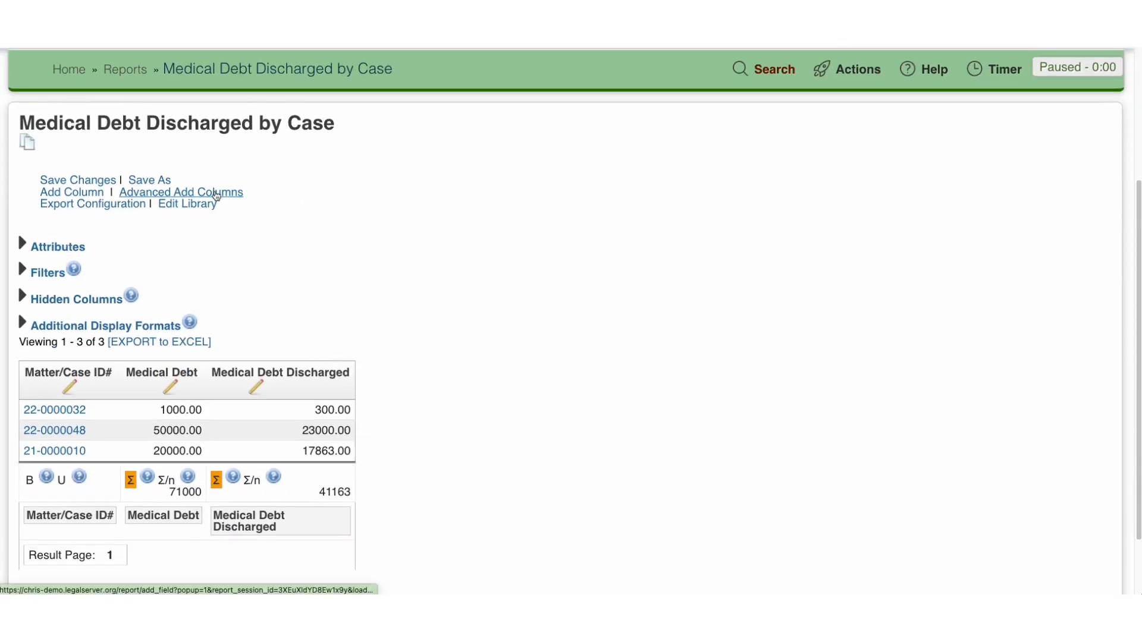
Step: Add the Remaining Med Debt field from Case Data as a report column using Advanced Add Columns, and reload the results
left_click(217, 196)
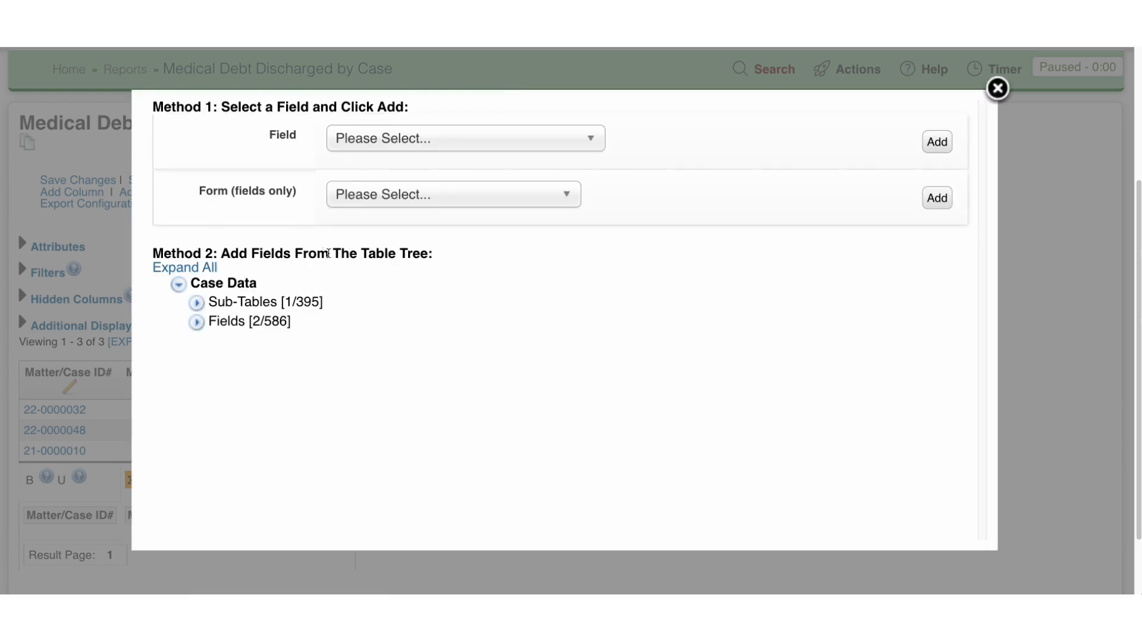
left_click(197, 323)
left_click(232, 343)
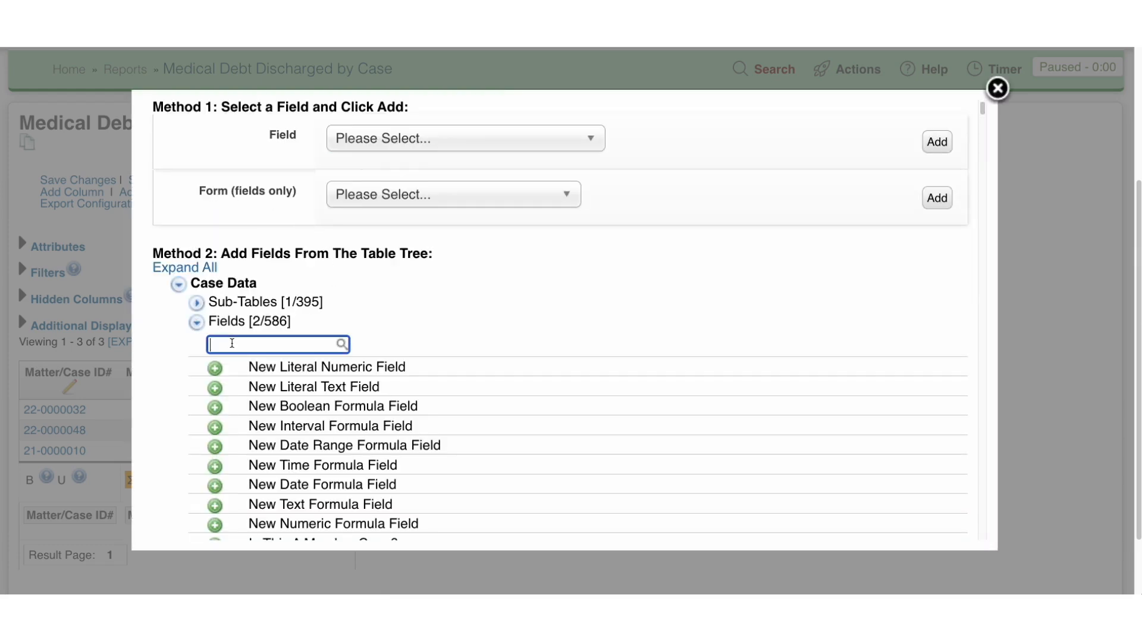
type("Rem")
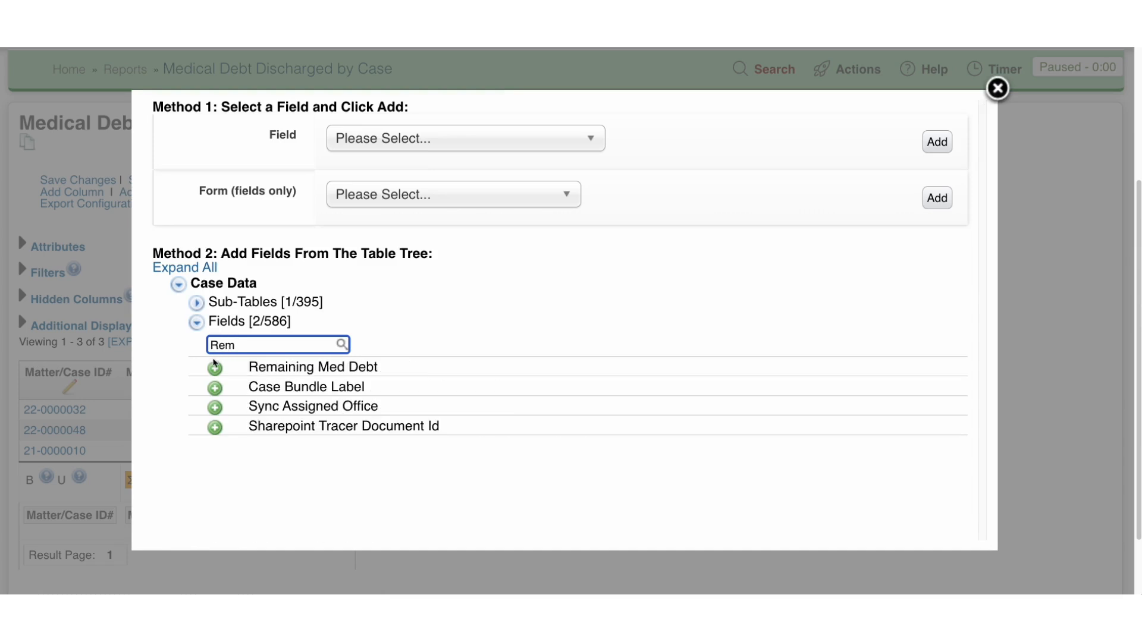
left_click(216, 369)
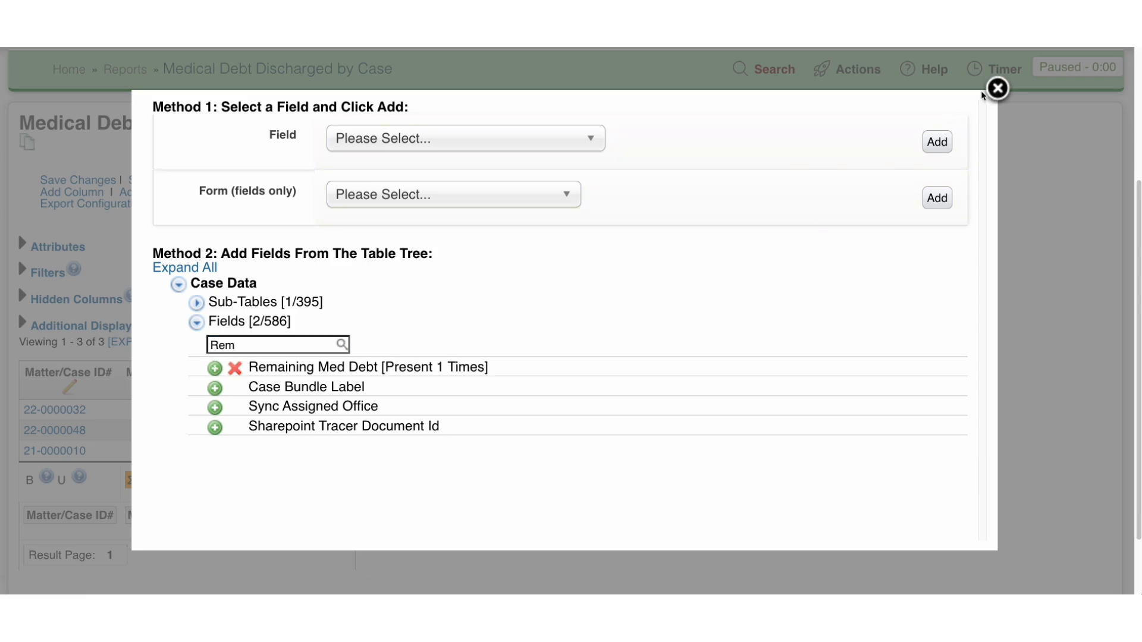
left_click(1001, 91)
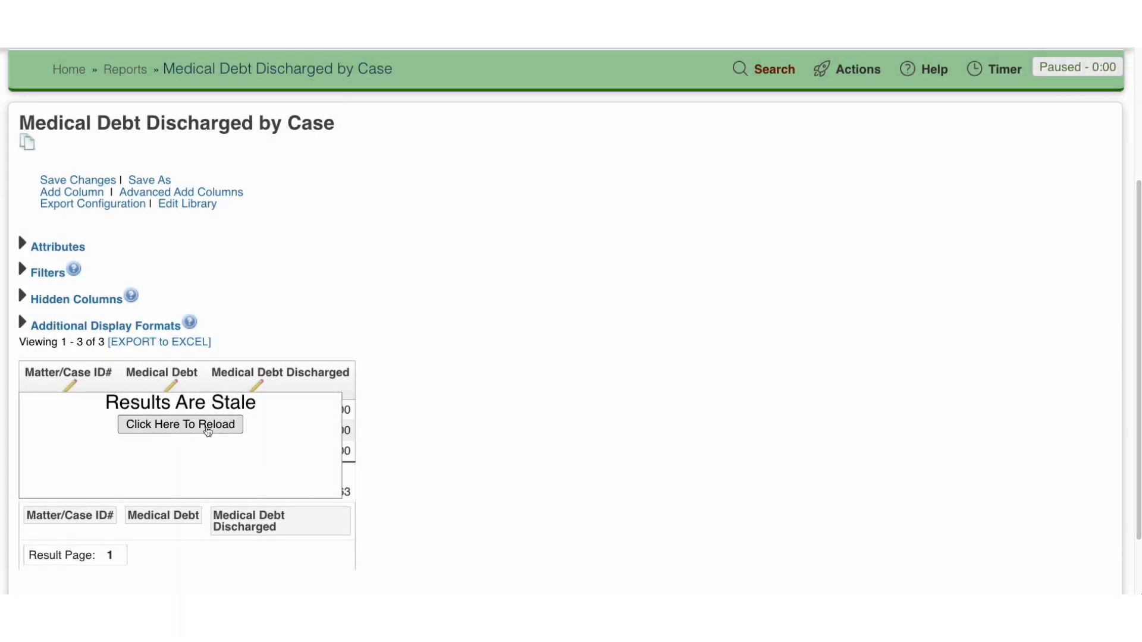
left_click(206, 426)
scroll(738, 512, "down", 3)
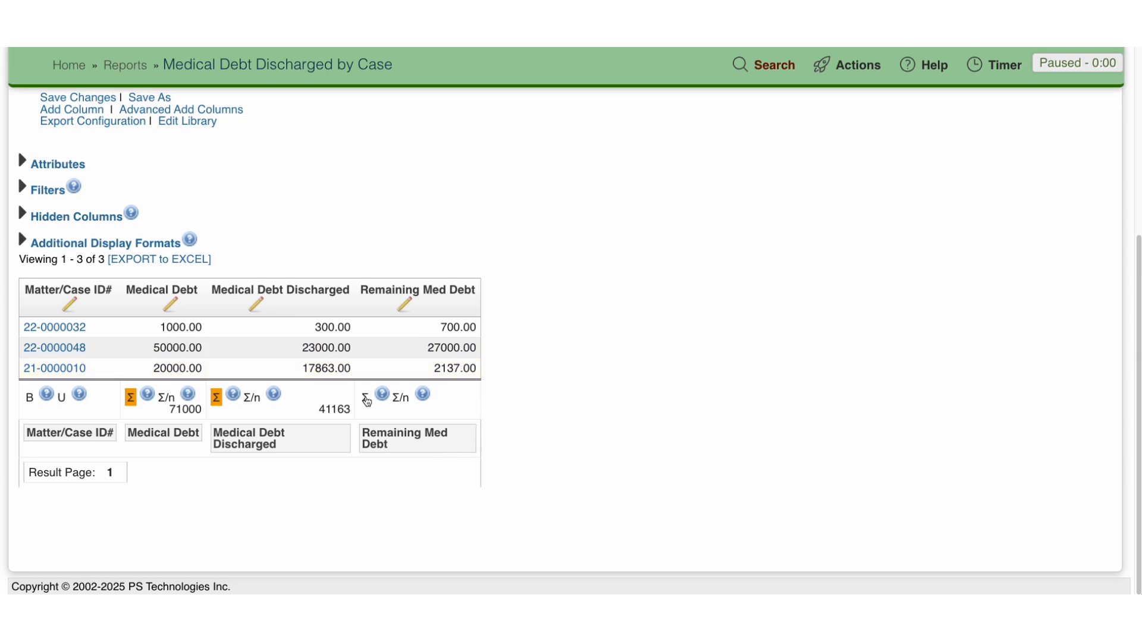
Step: Turn on the sum total for the Remaining Med Debt column and save the report changes
left_click(366, 398)
left_click(78, 98)
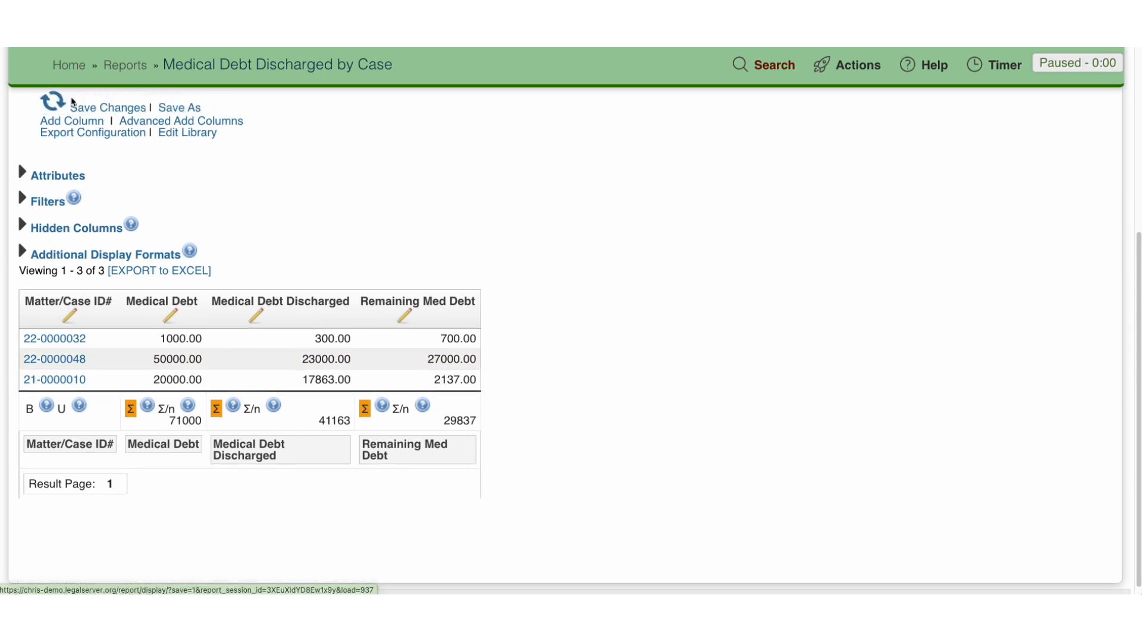